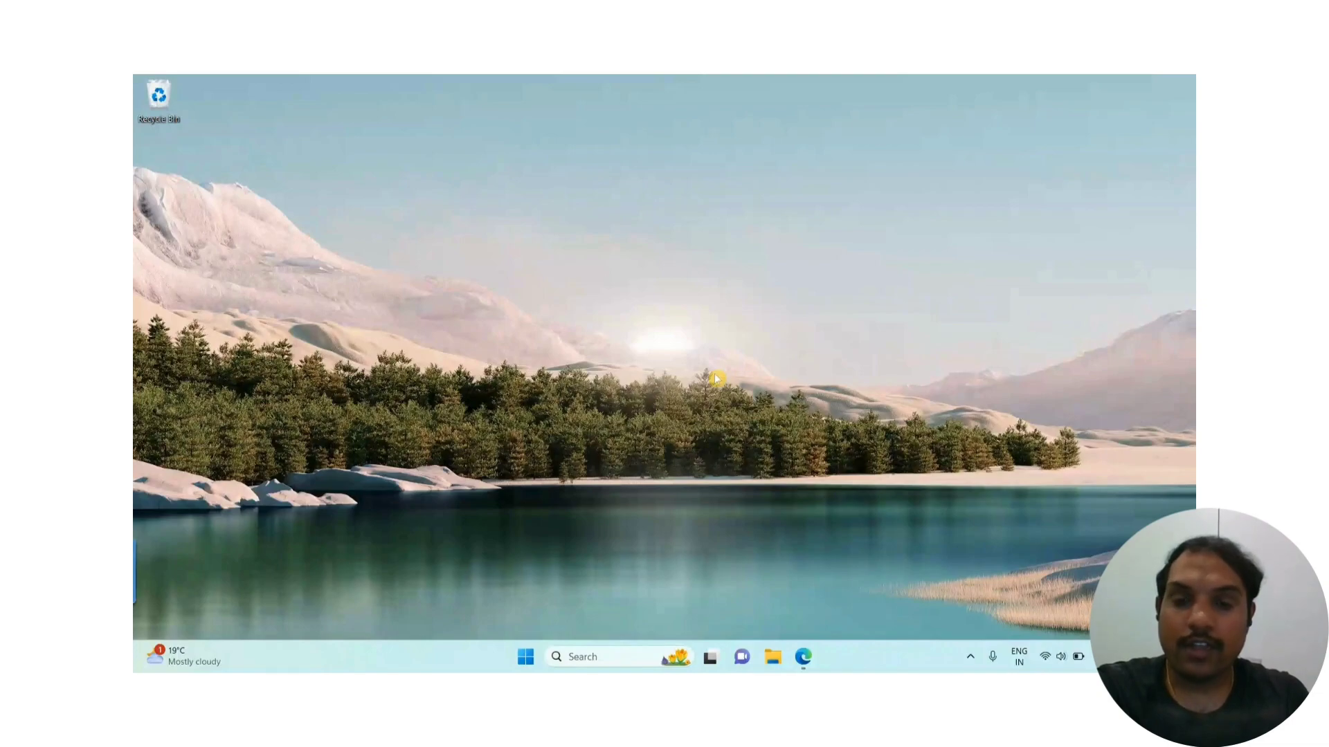
Launch Microsoft Edge from Start, maximize its window, and show the personal profile's options
left_click(525, 657)
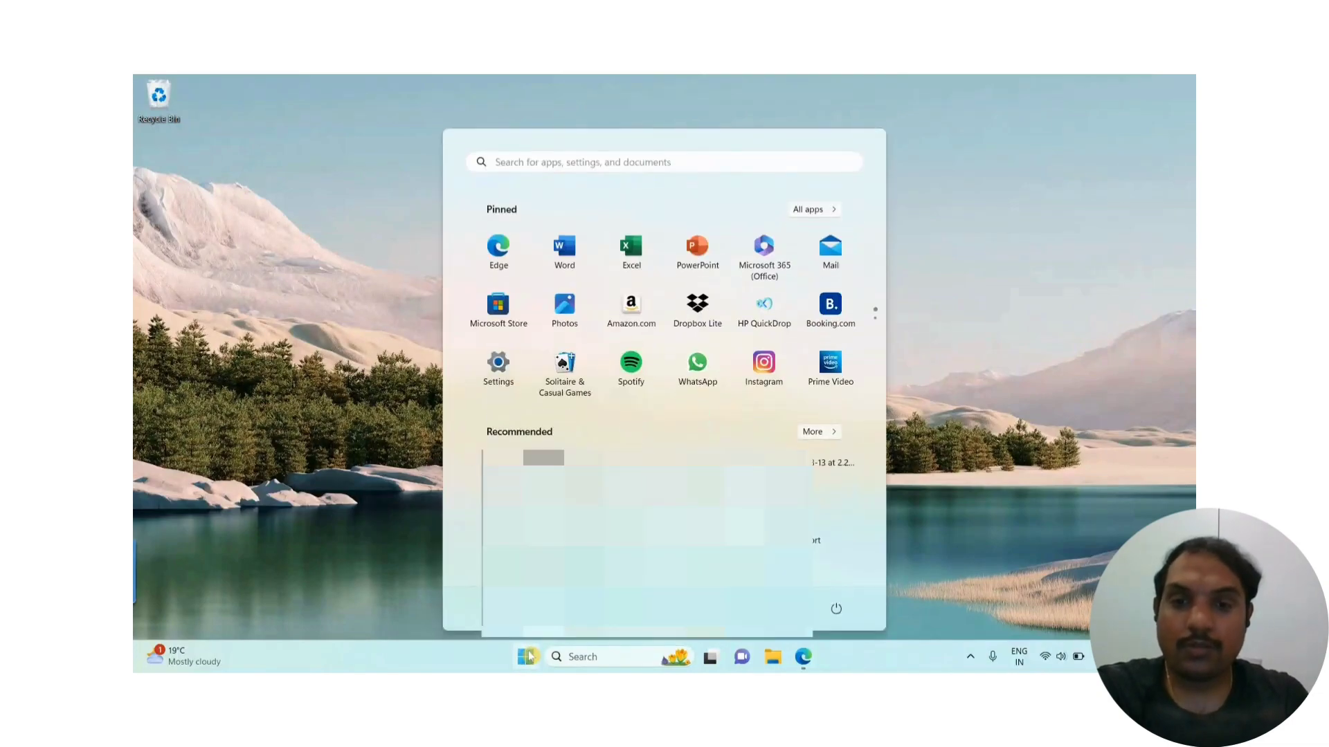
left_click(498, 249)
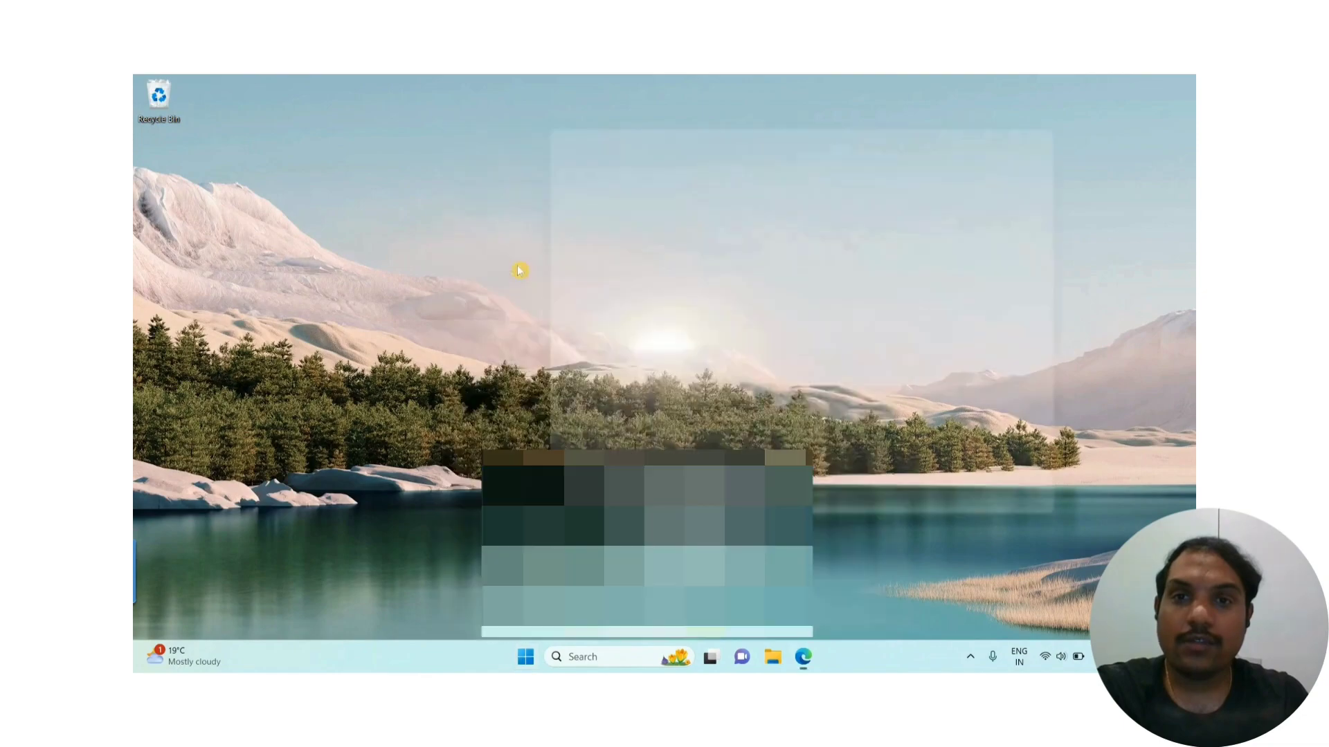
left_click(1057, 113)
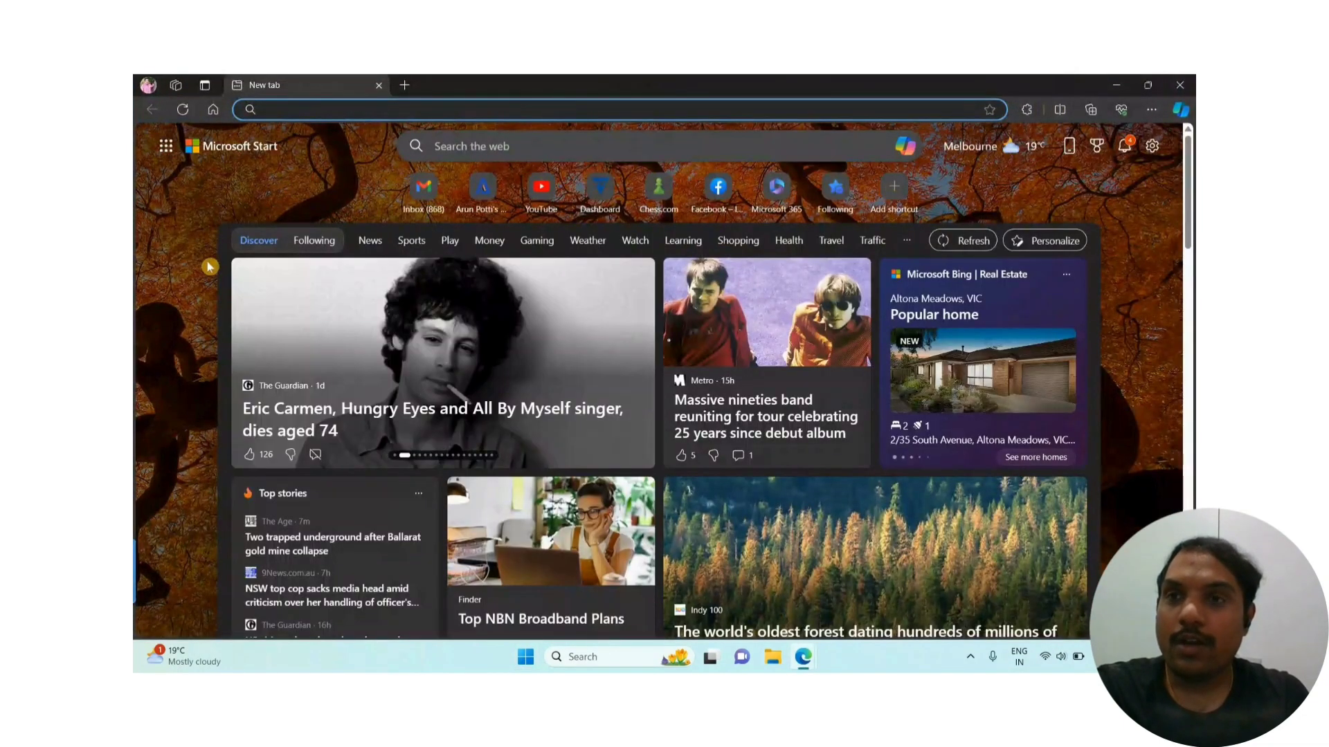
left_click(150, 90)
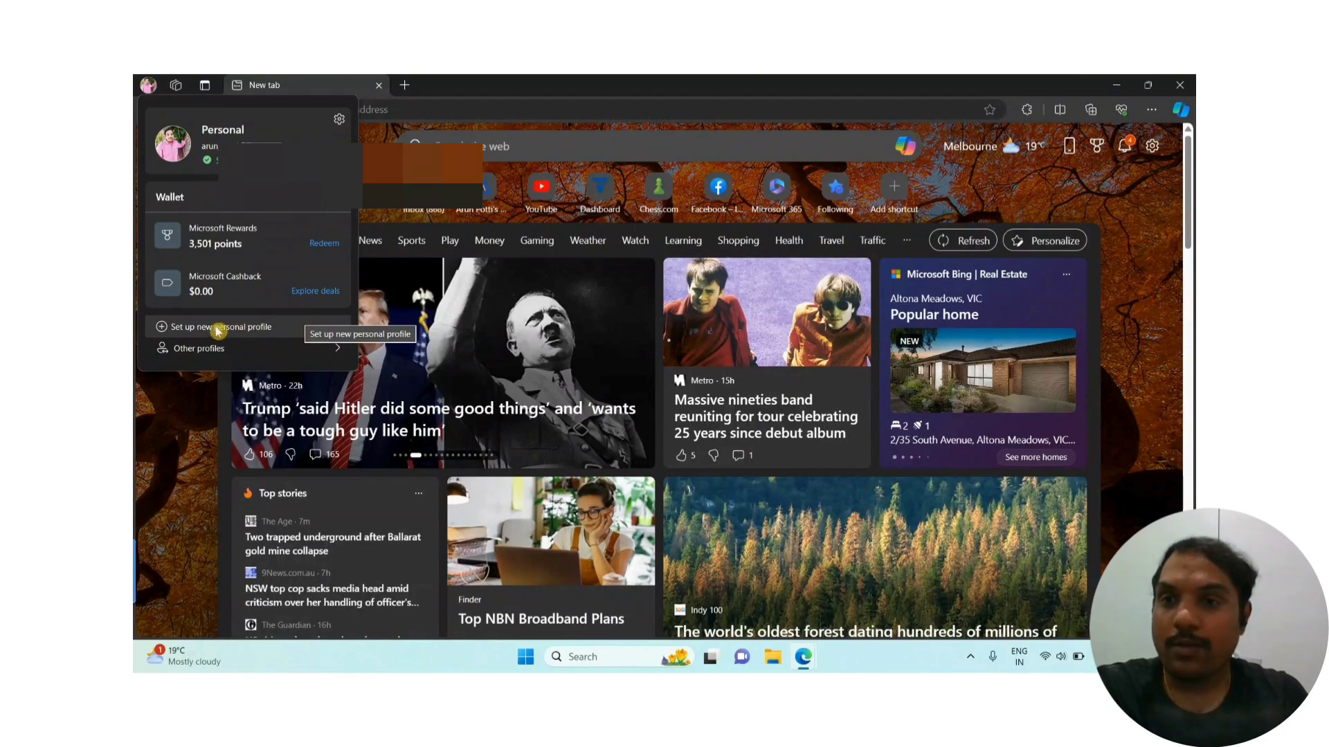
Set up a new Edge personal profile and open its profile settings page
left_click(283, 327)
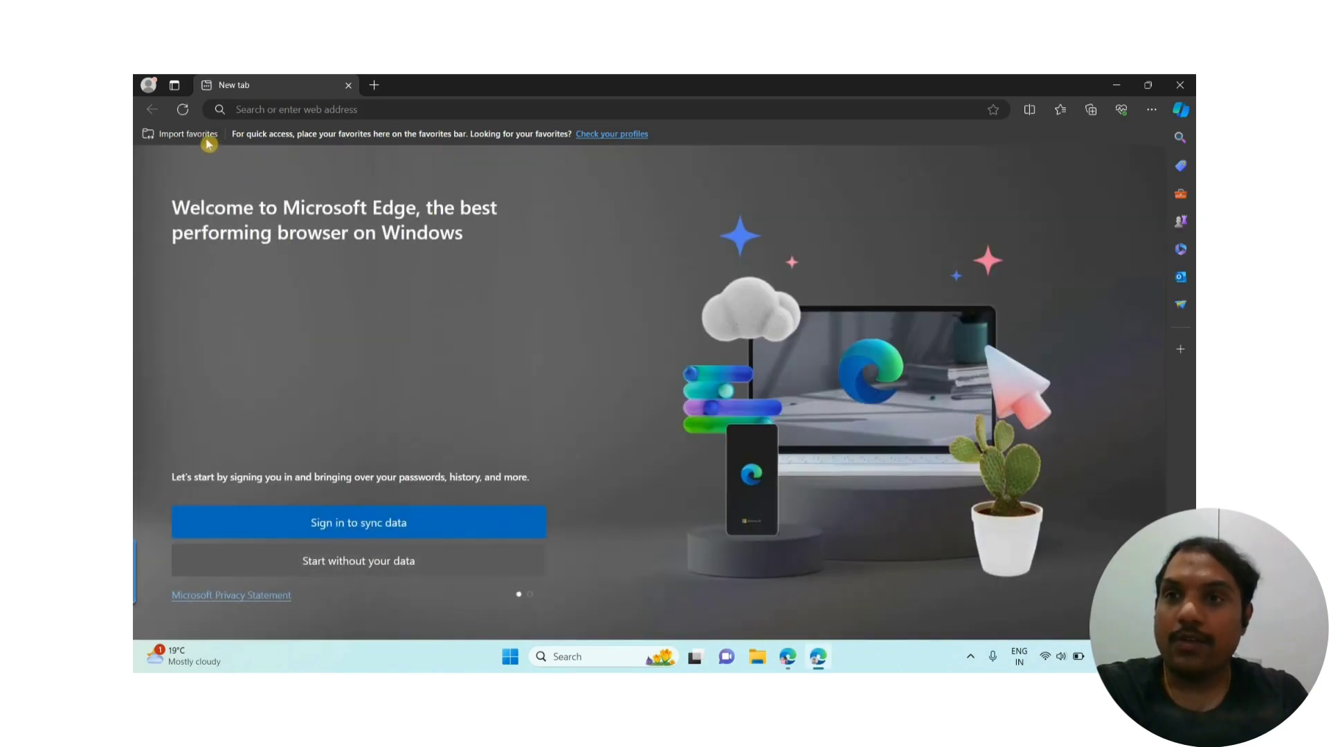
left_click(150, 86)
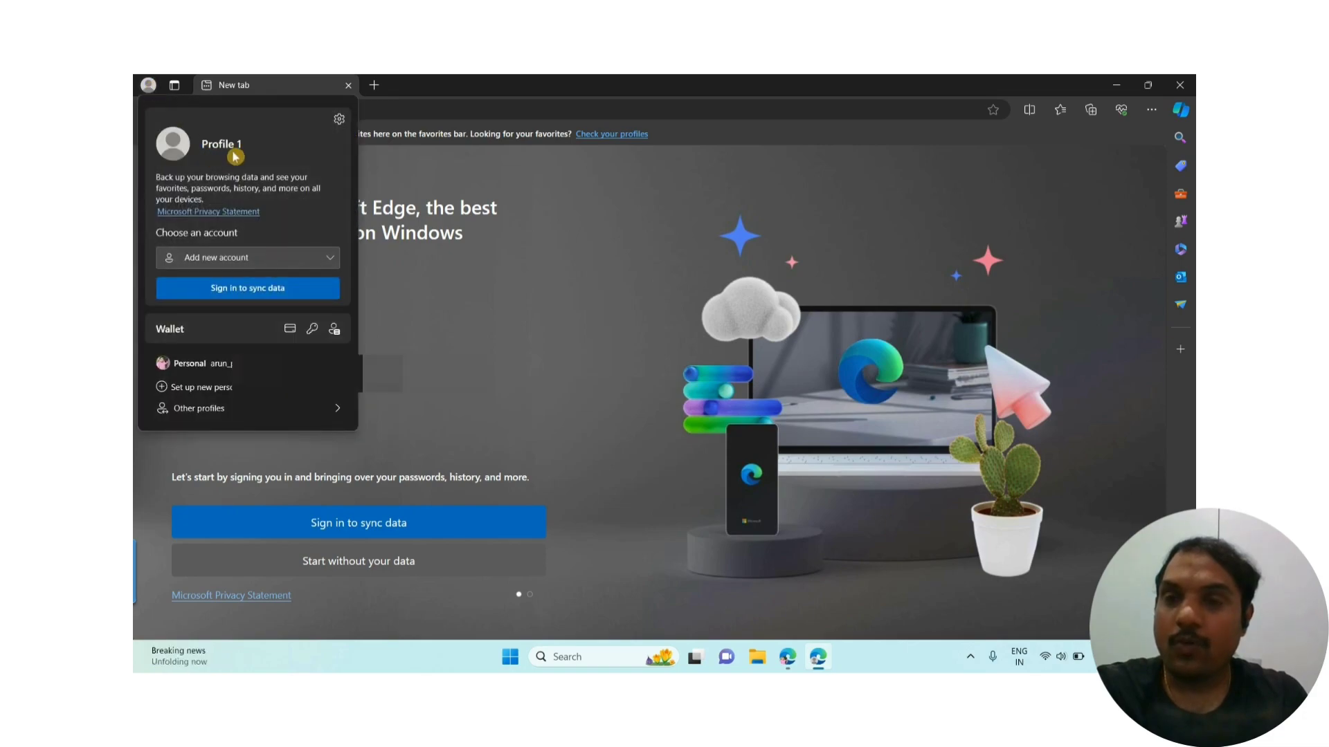
left_click(340, 121)
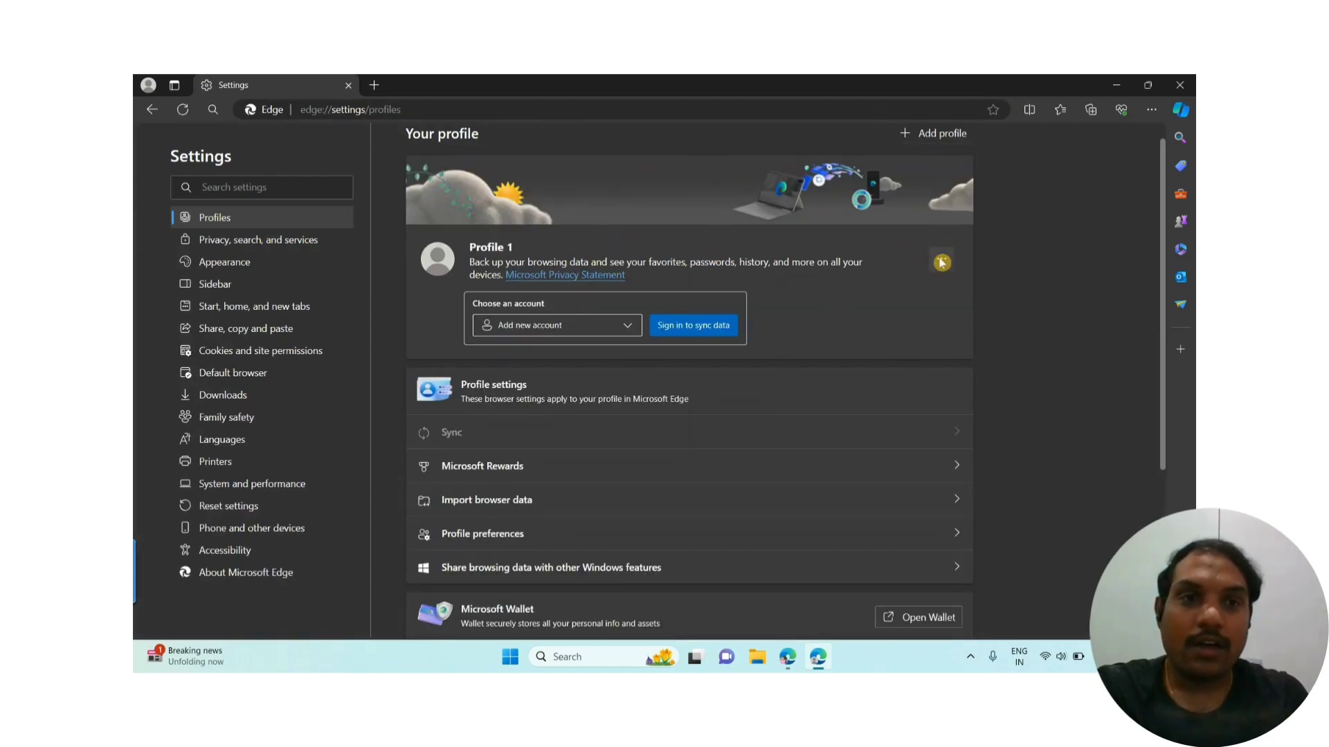
Rename Profile 1 to 'CRM 30 Days Trial' with the potted plant avatar
left_click(942, 262)
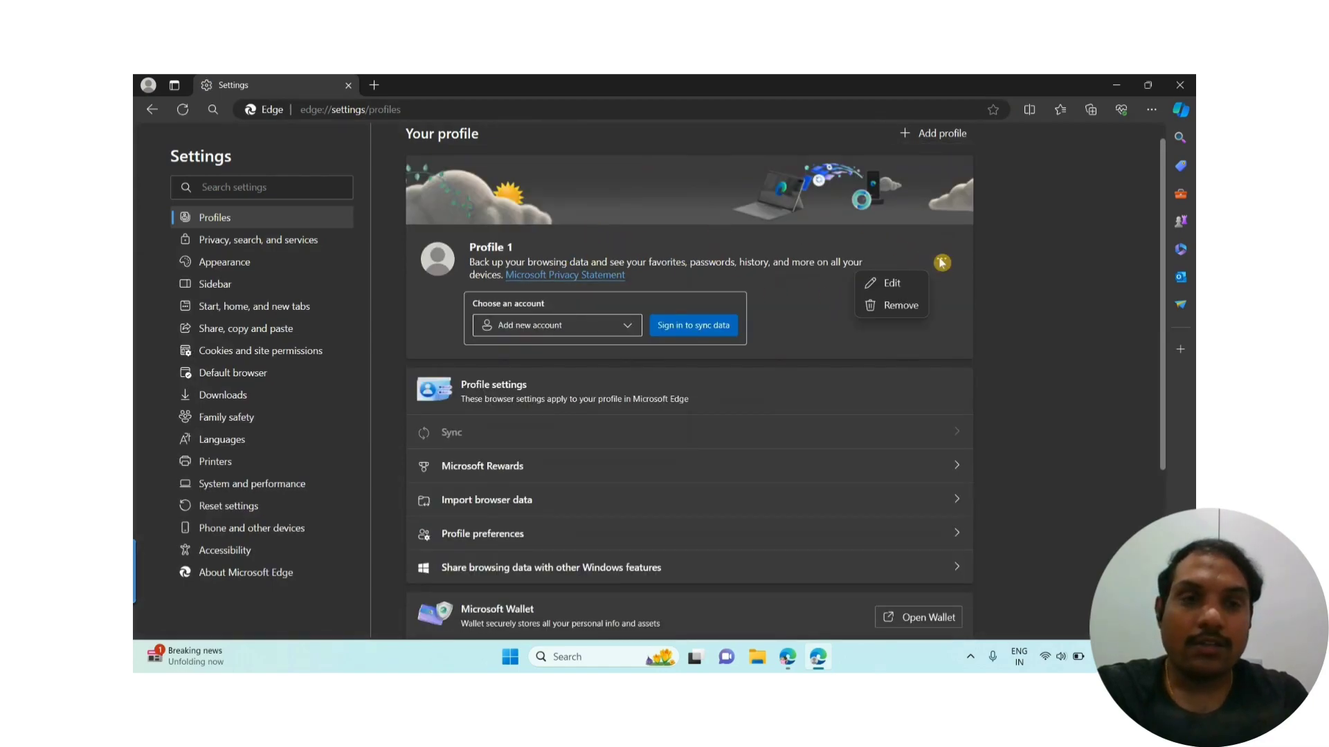
left_click(904, 283)
triple_click(601, 257)
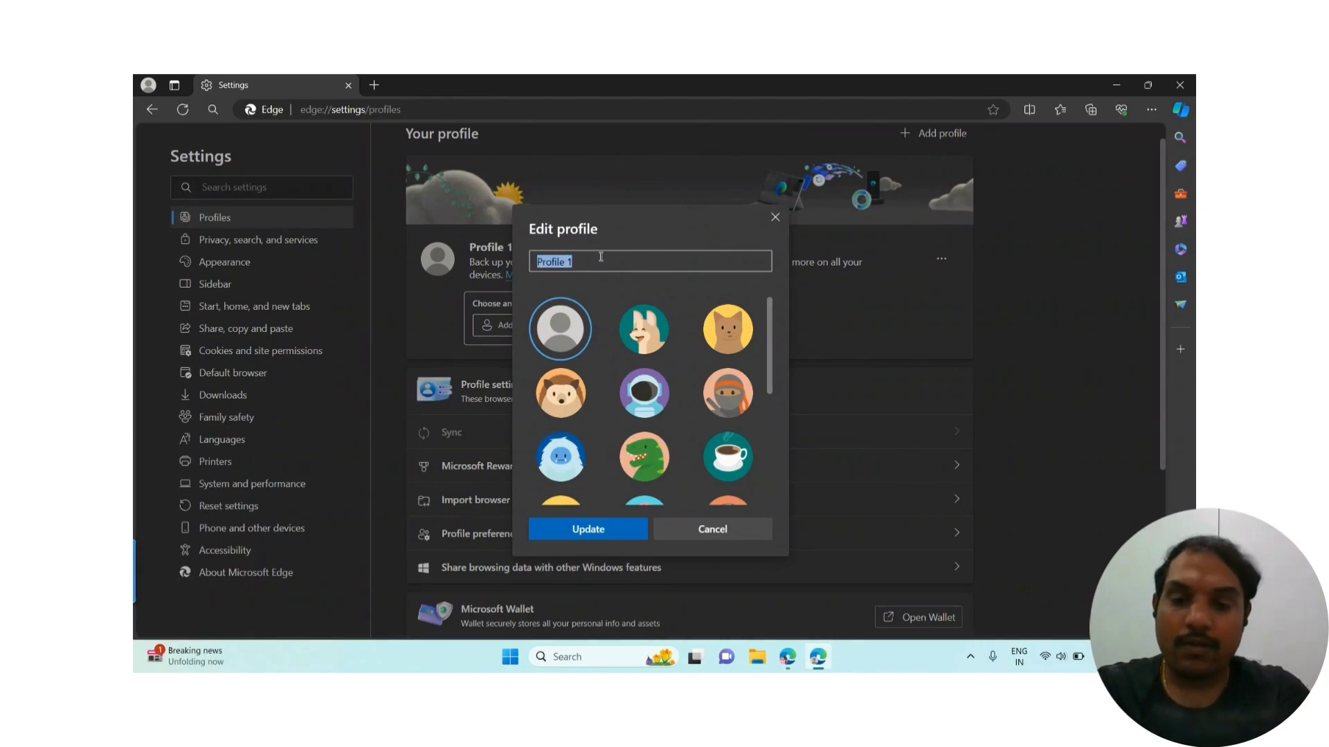
type("c")
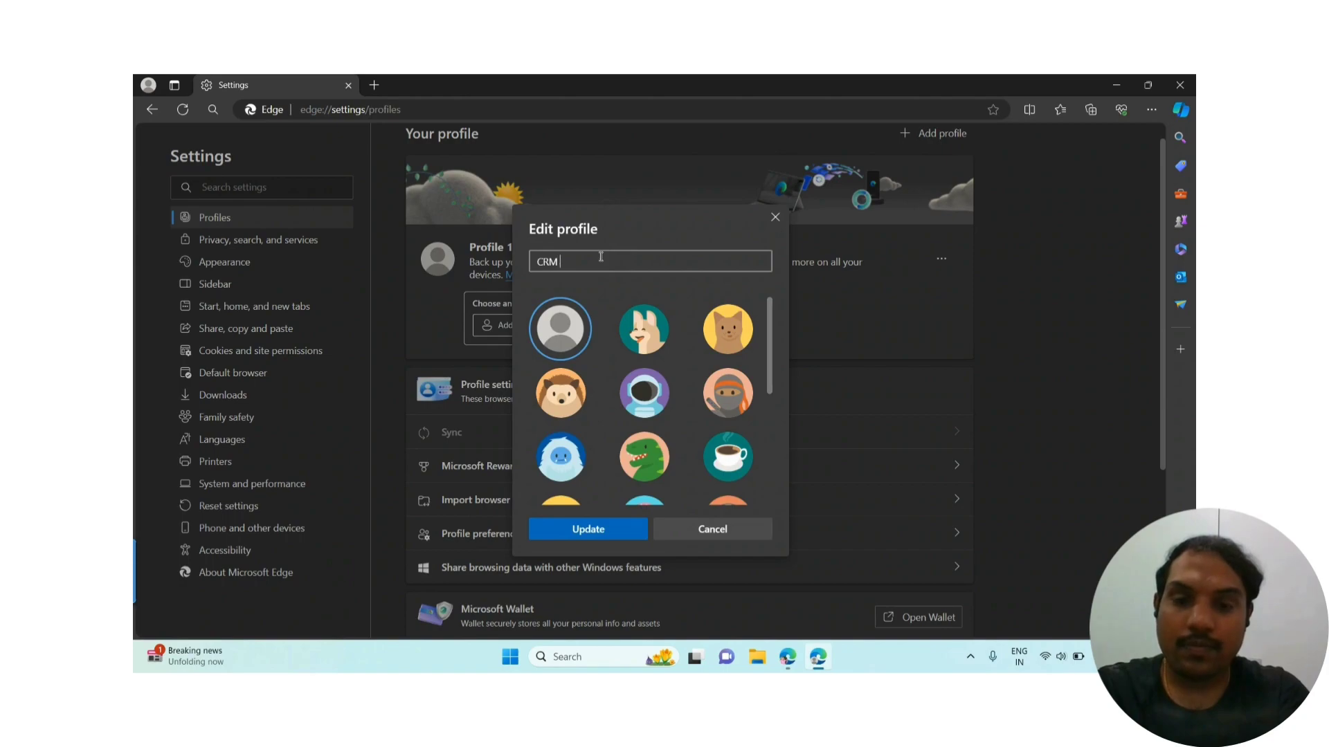
type("Days Trial")
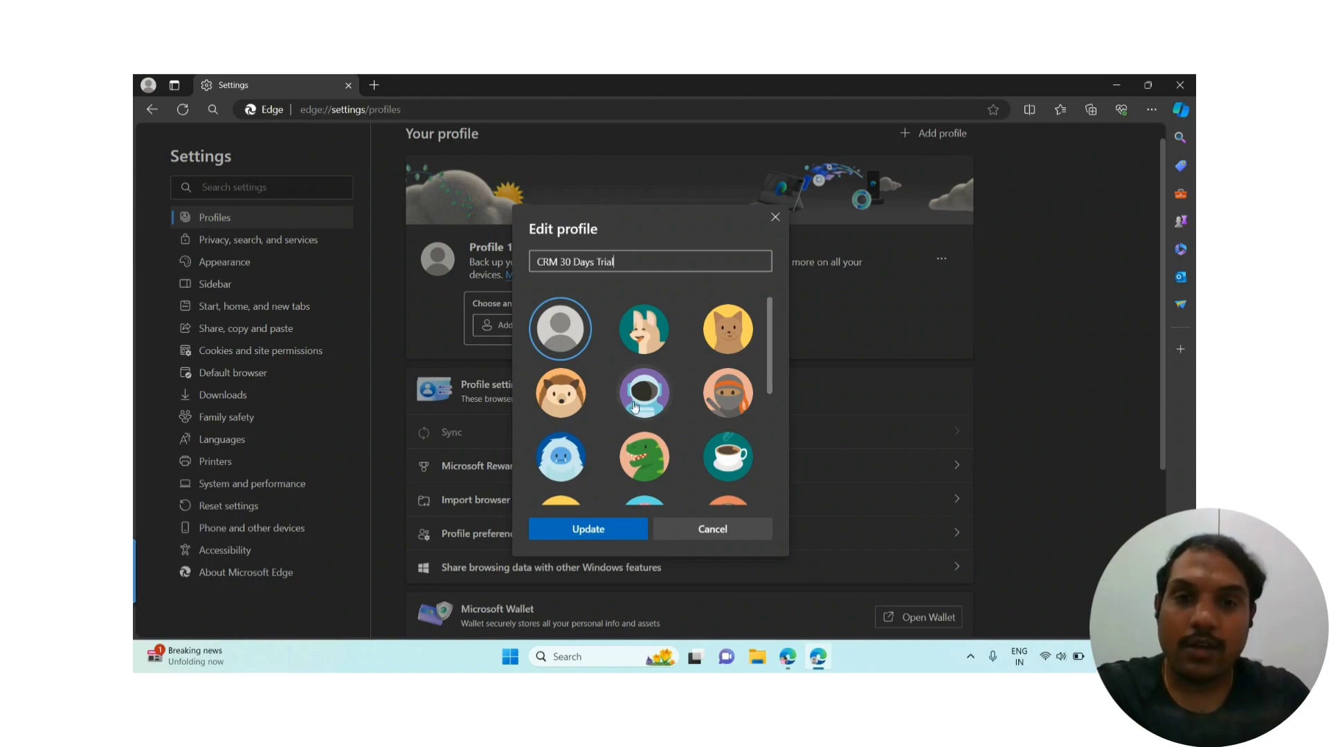
scroll(634, 409, "down", 3)
left_click(647, 477)
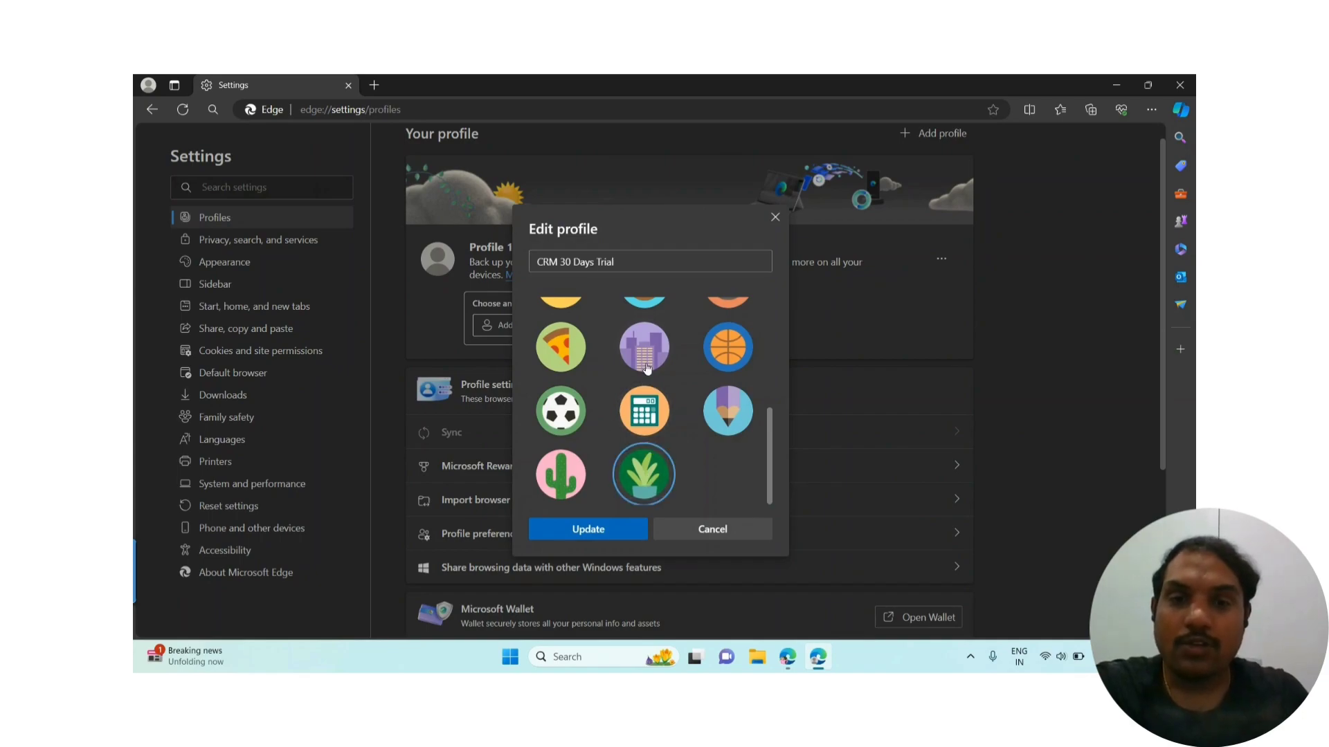
left_click(602, 528)
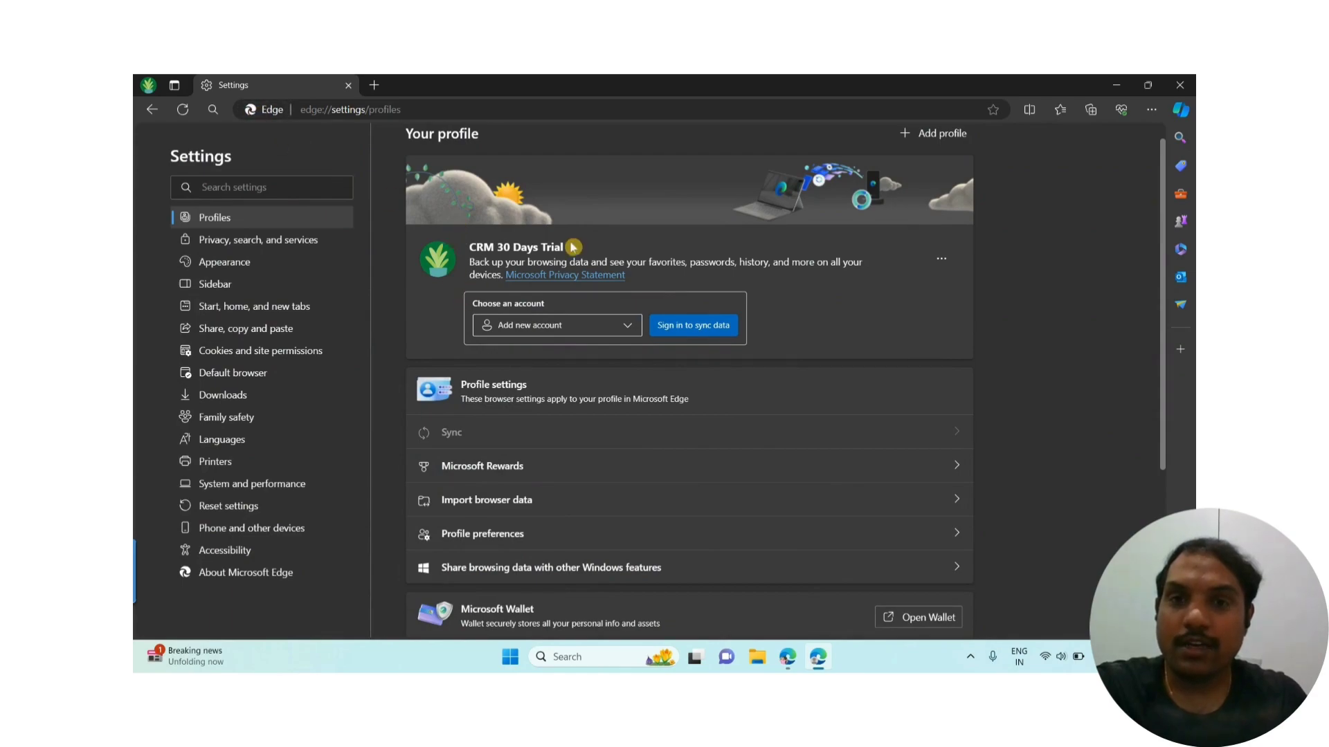
Review the other available Edge profiles, then close the settings window
left_click(150, 86)
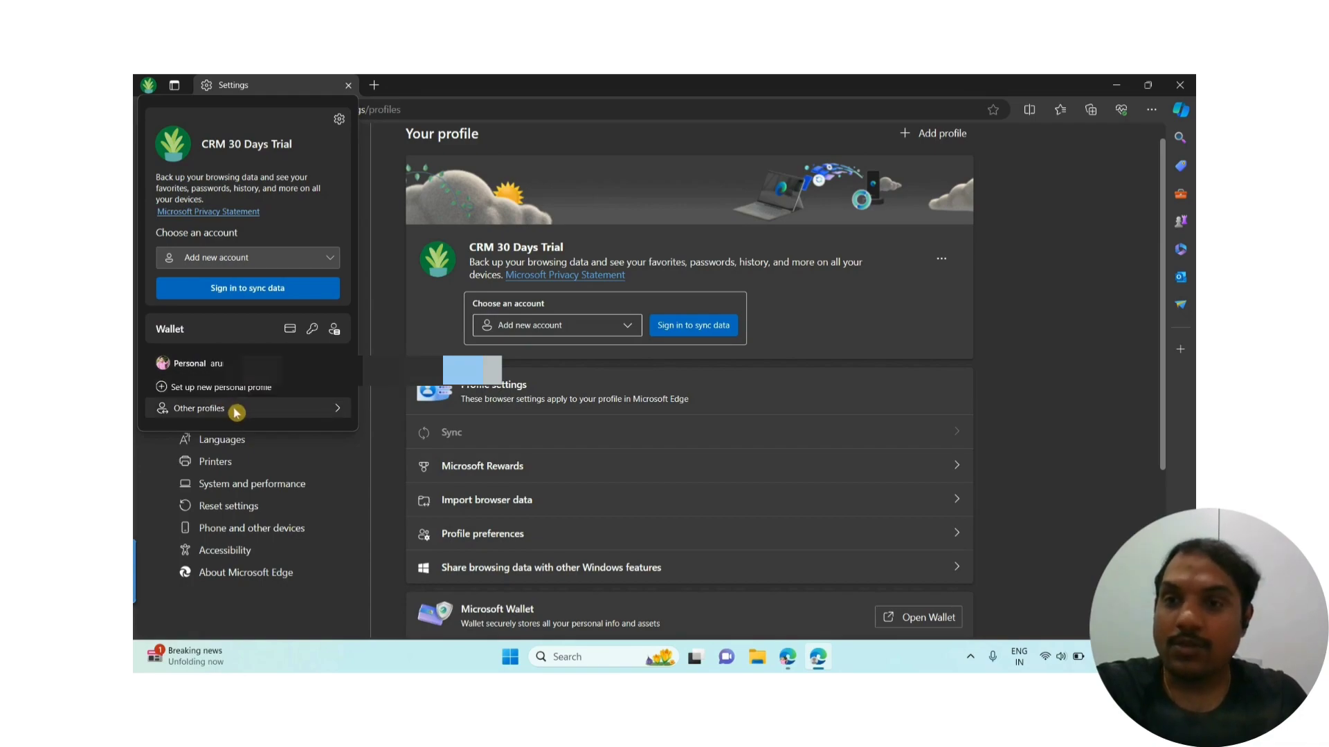
left_click(275, 407)
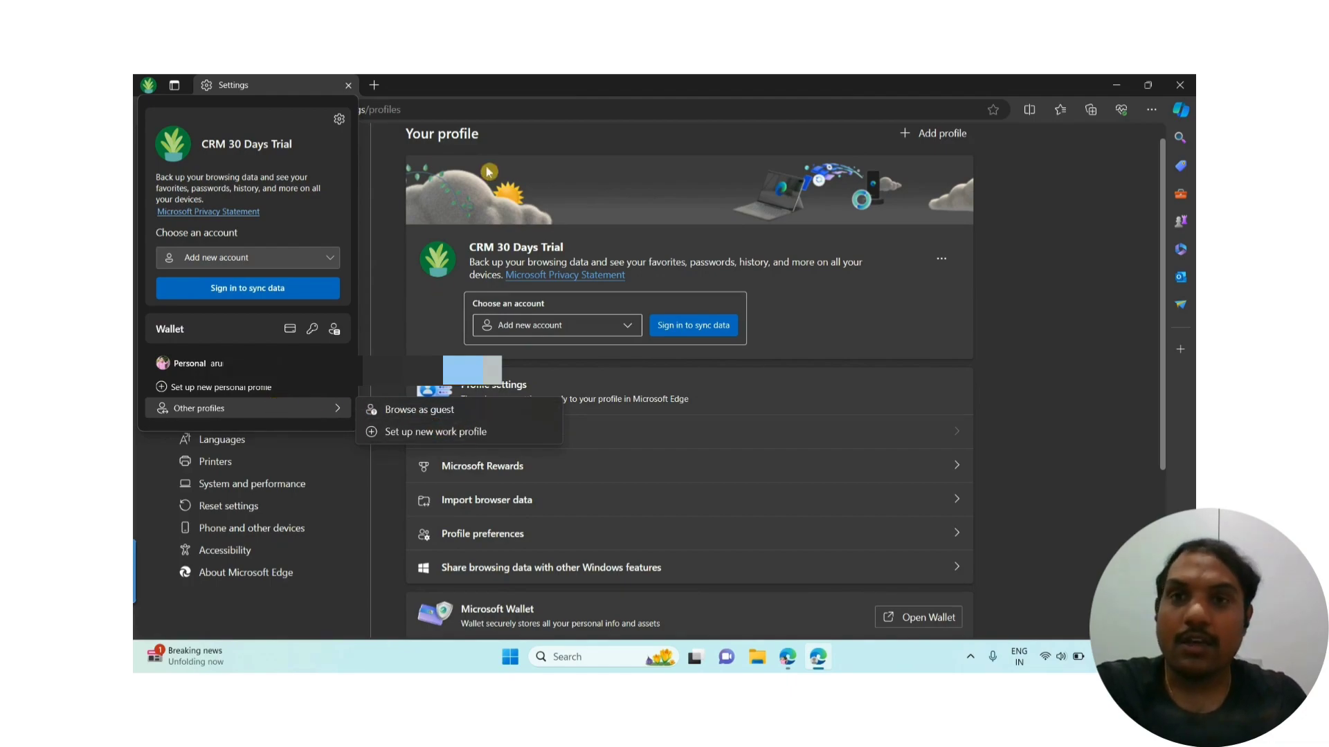
left_click(1018, 296)
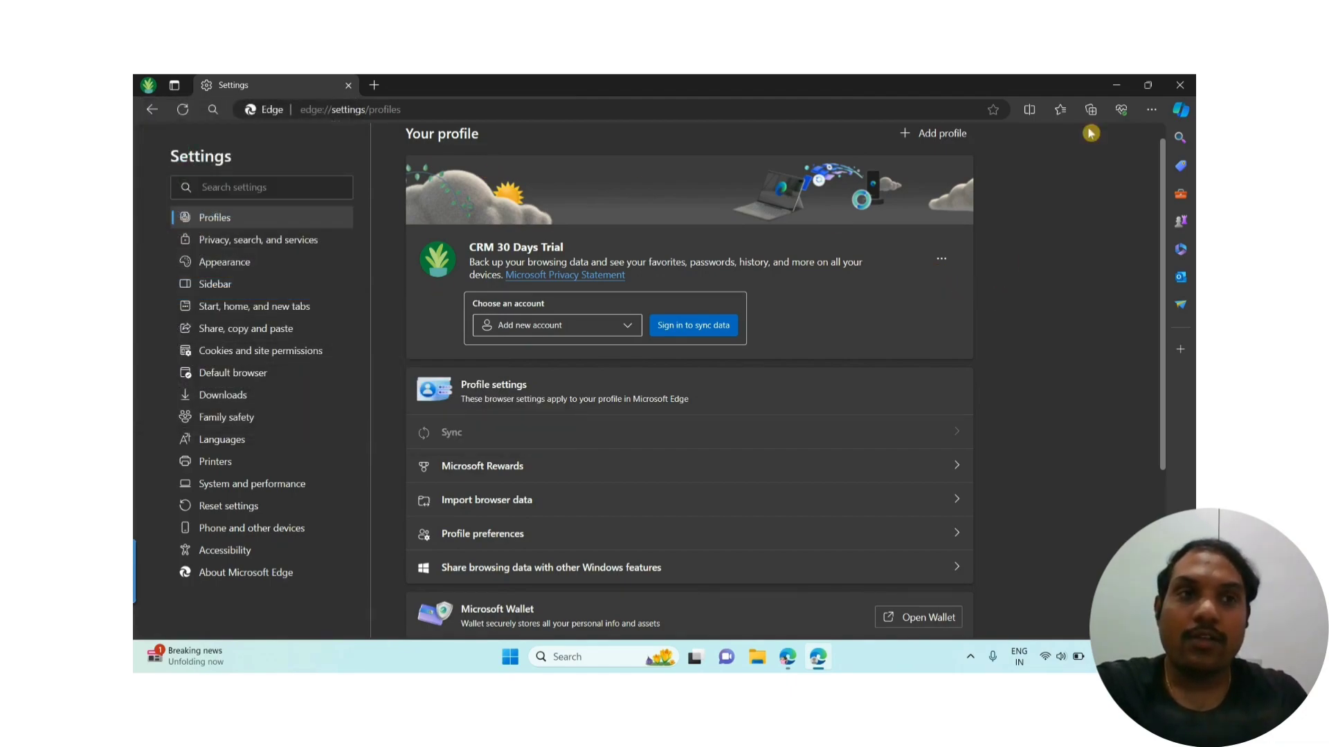
left_click(1181, 84)
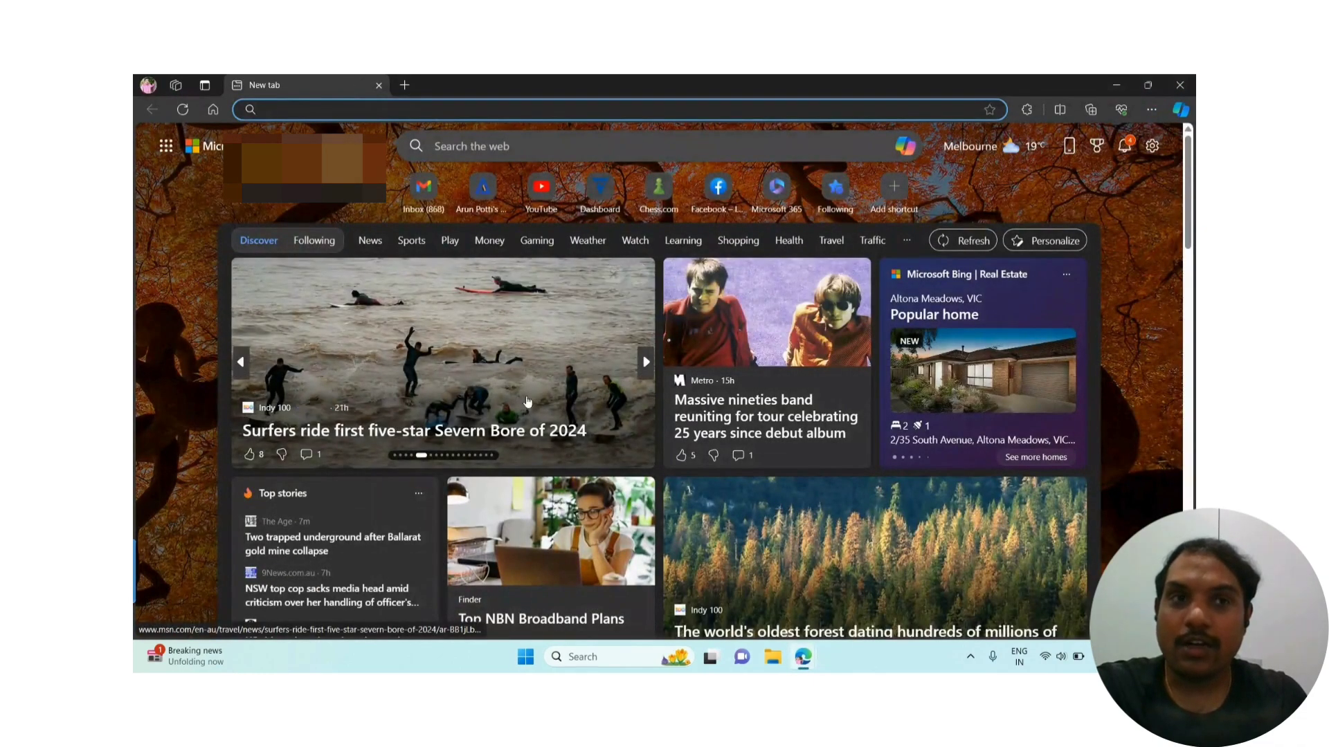
Switch to the CRM 30 Days Trial profile and dismiss its personalization prompt
left_click(149, 85)
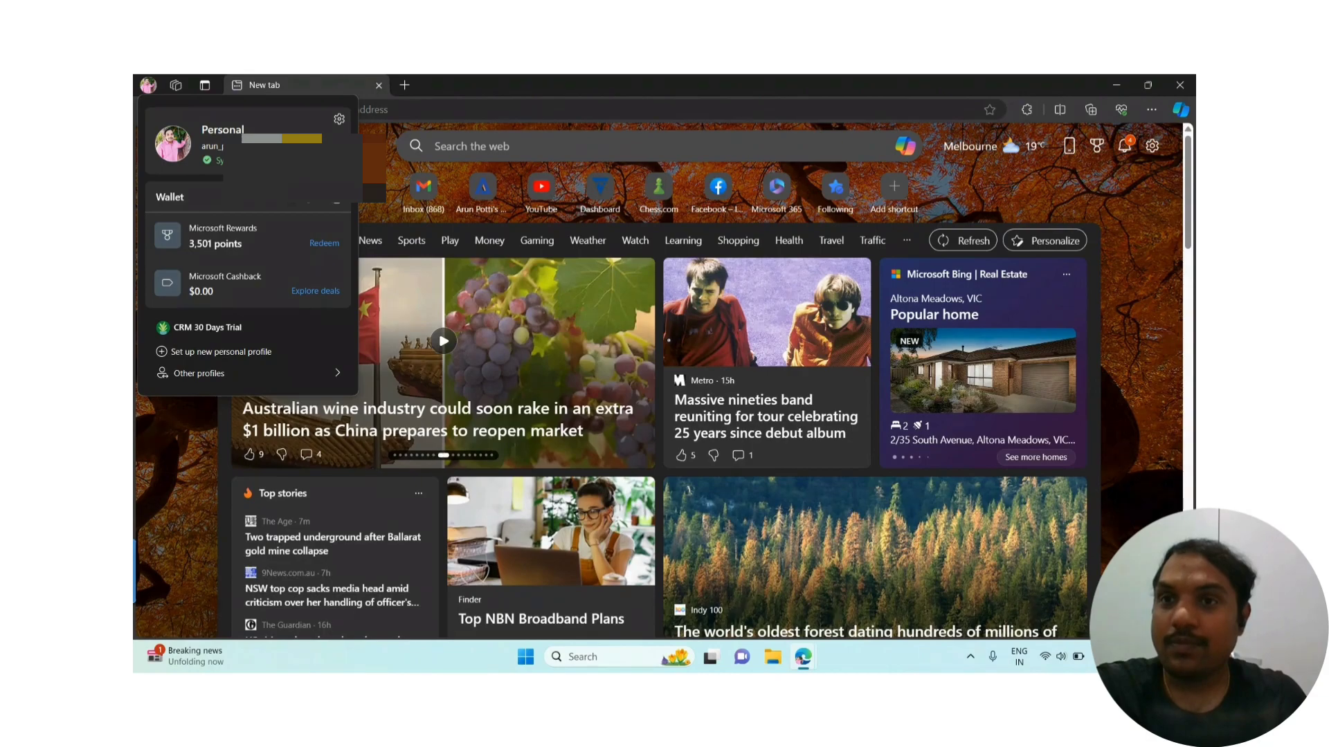
left_click(299, 332)
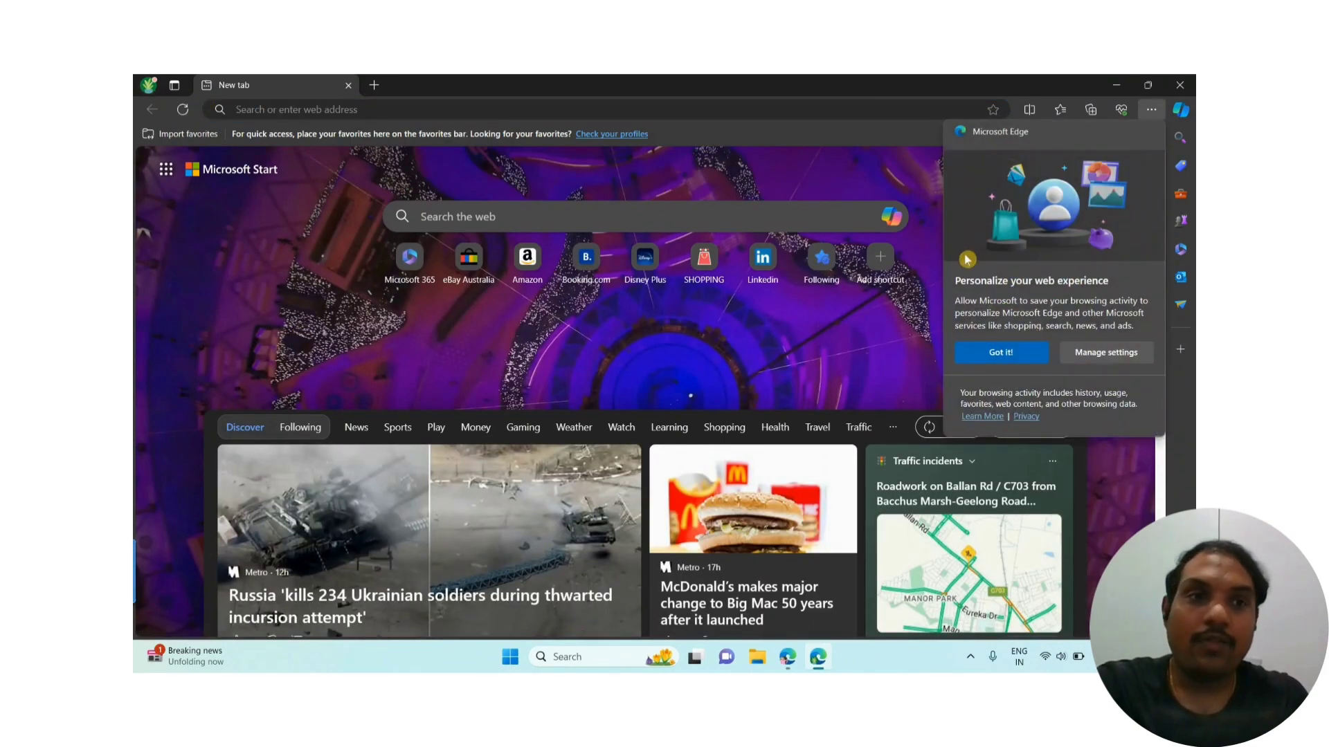
left_click(989, 354)
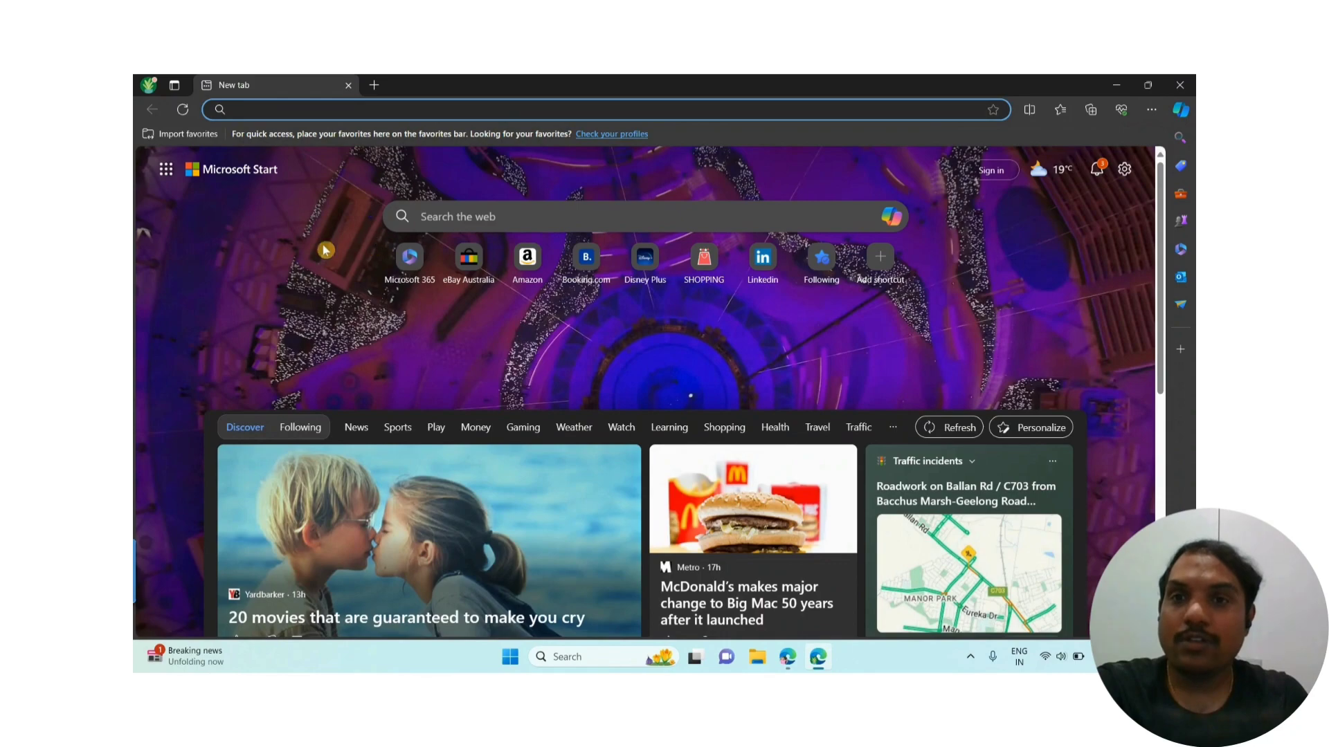
left_click(151, 84)
left_click(438, 182)
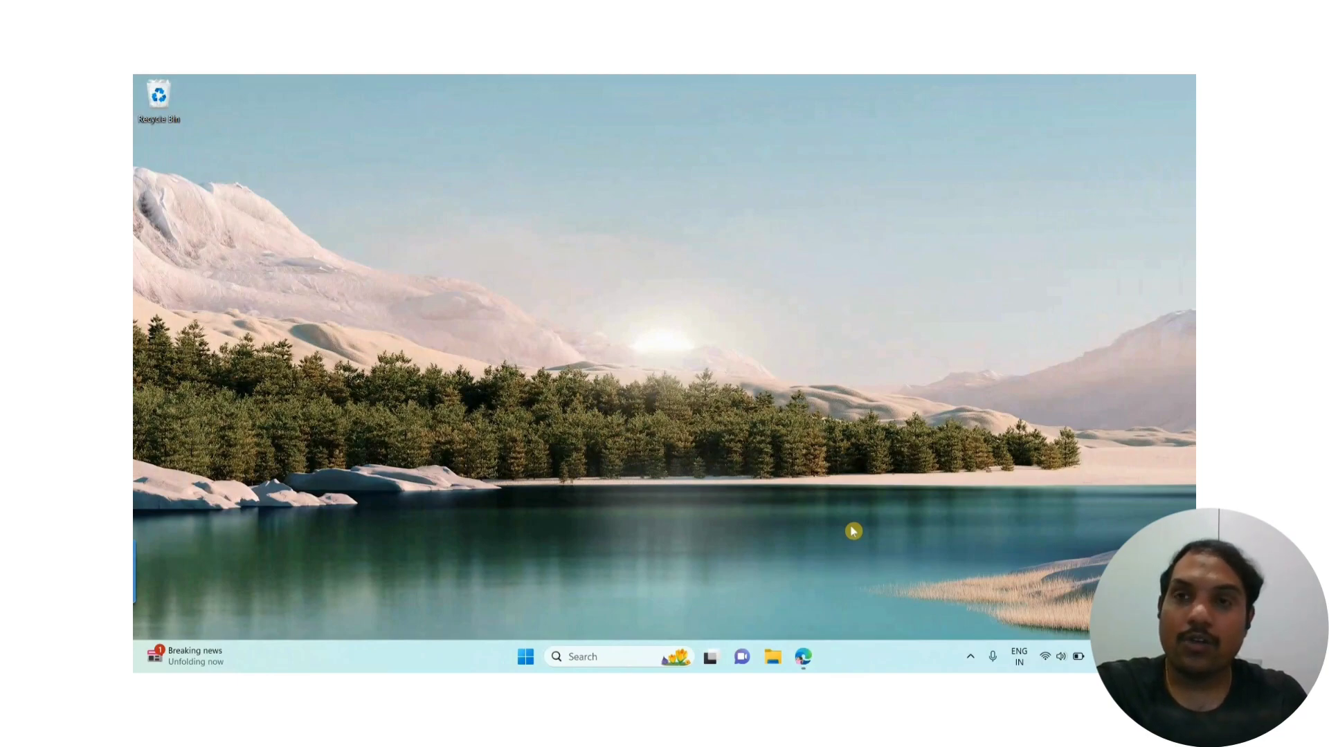
Find Google Chrome with a 'chr' Start search, open a new window, and show its profile list
left_click(523, 657)
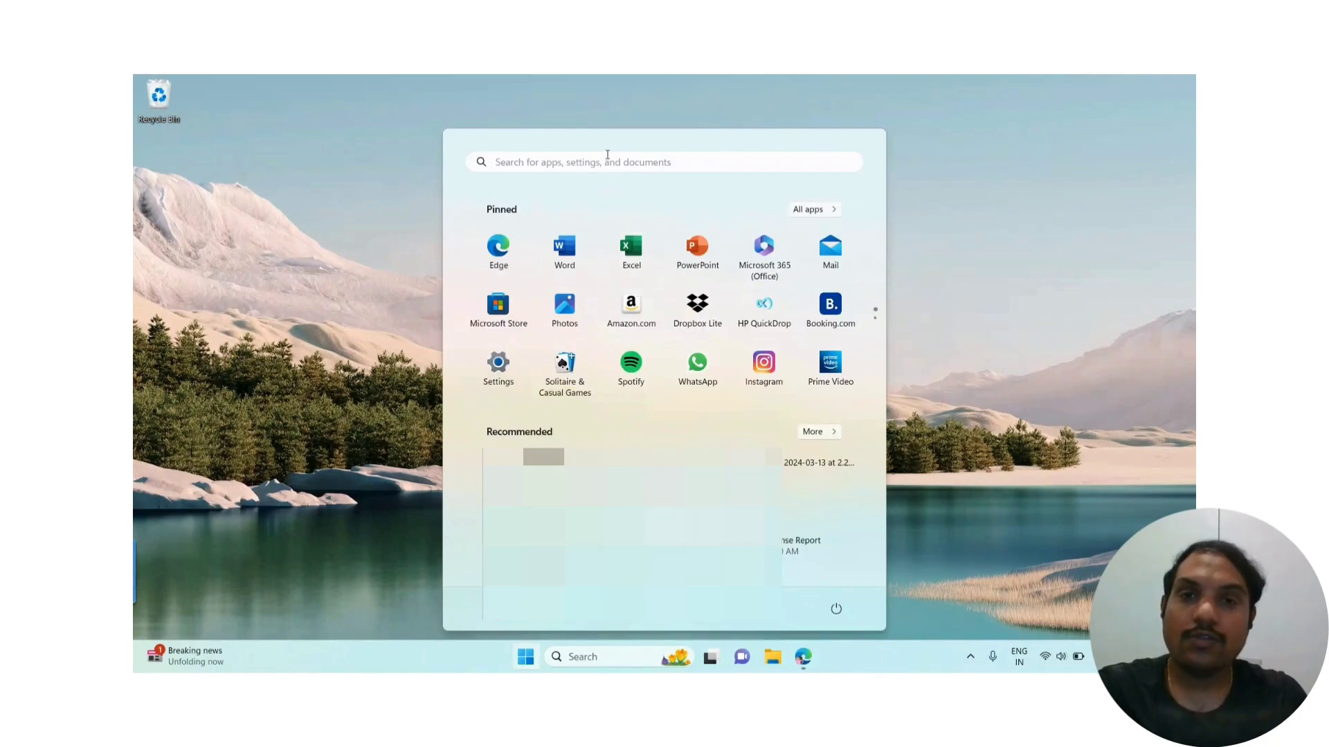
left_click(607, 157)
type("chr")
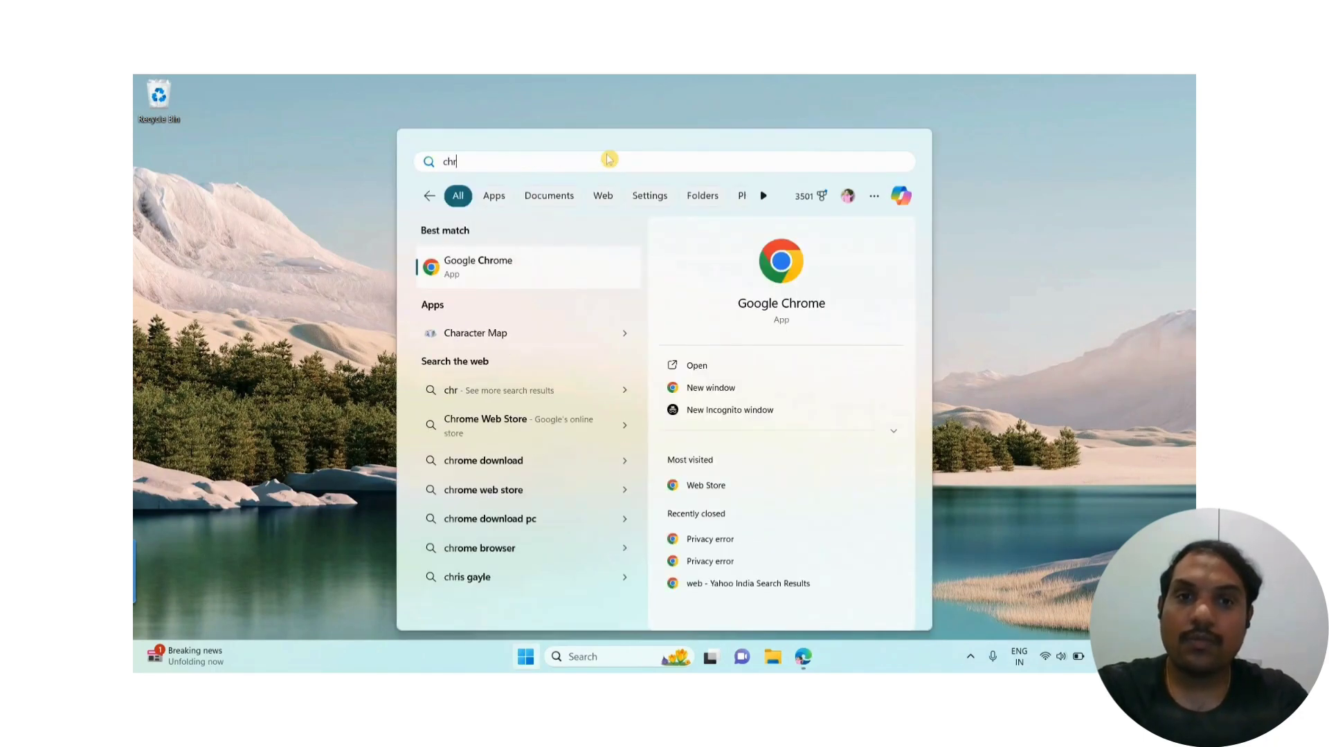
left_click(710, 387)
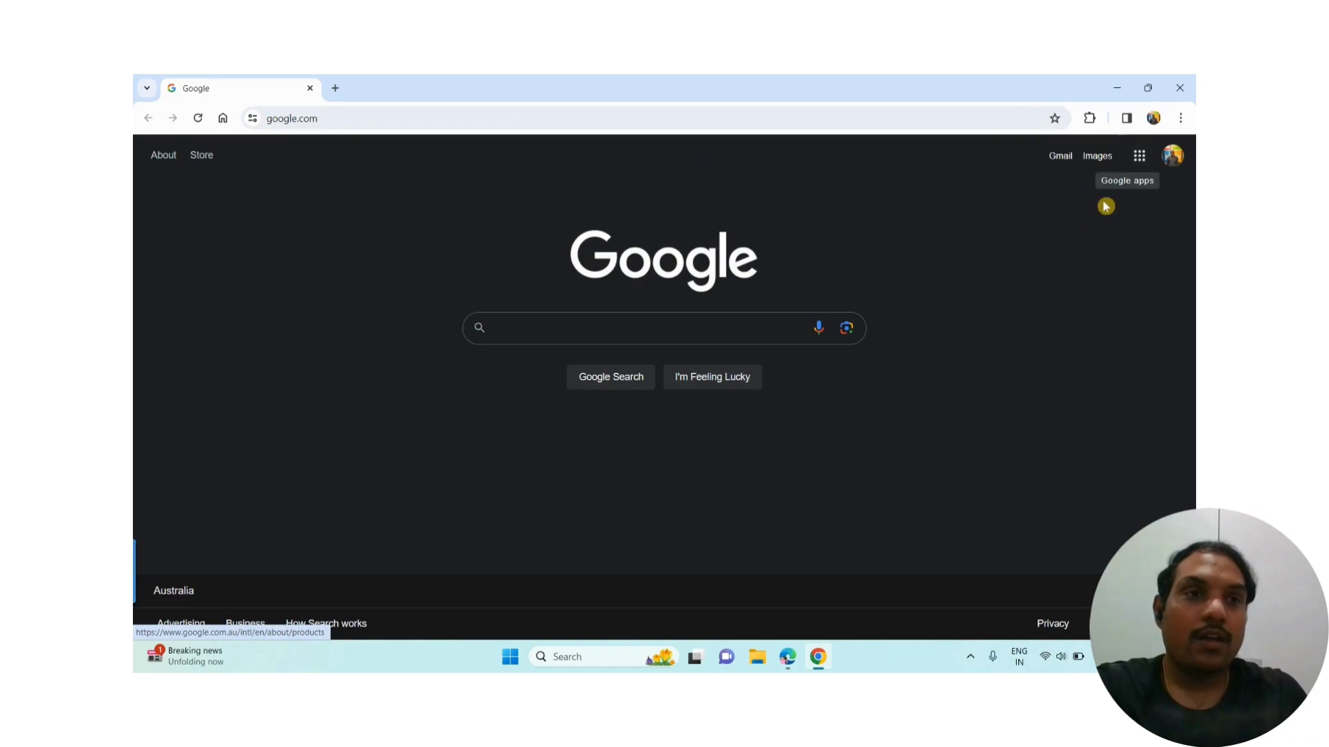
left_click(1153, 119)
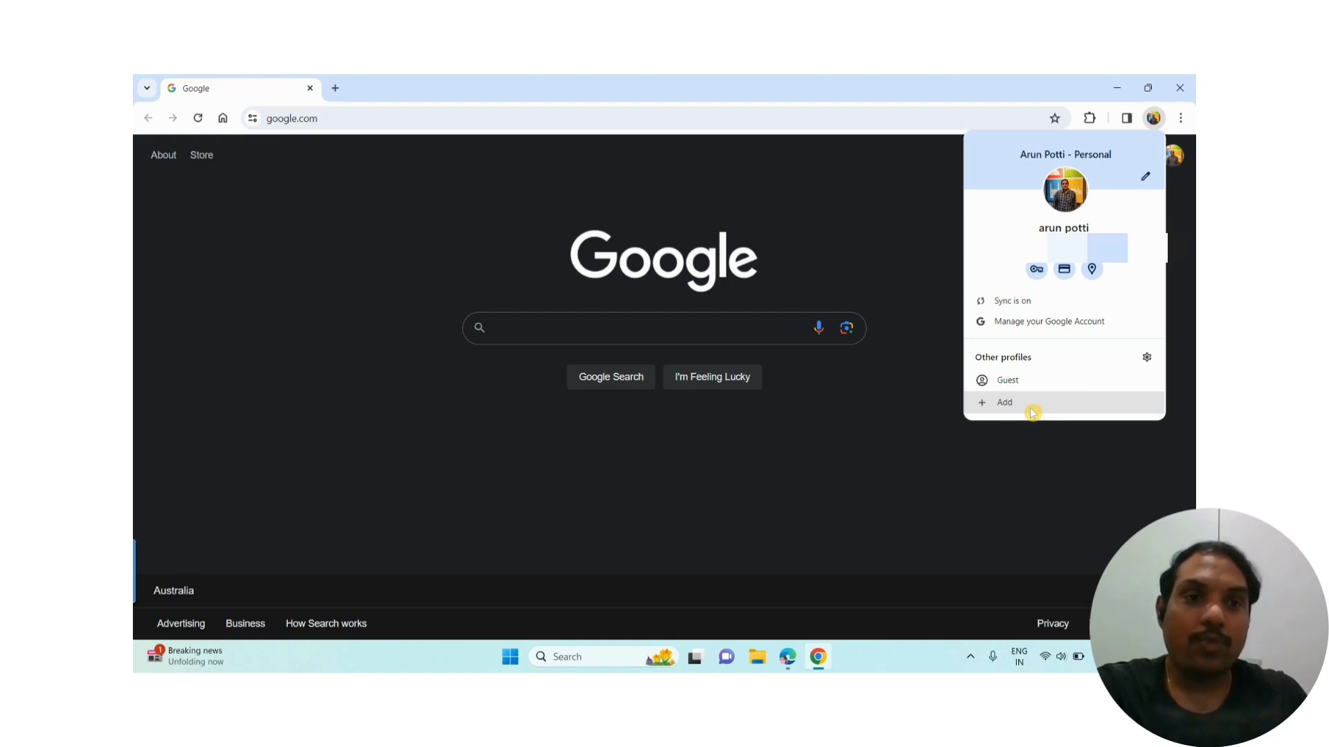
Add a signed-out Chrome profile with a purple theme, named 'Dynamics CRM Trial 30 Days'
left_click(1043, 403)
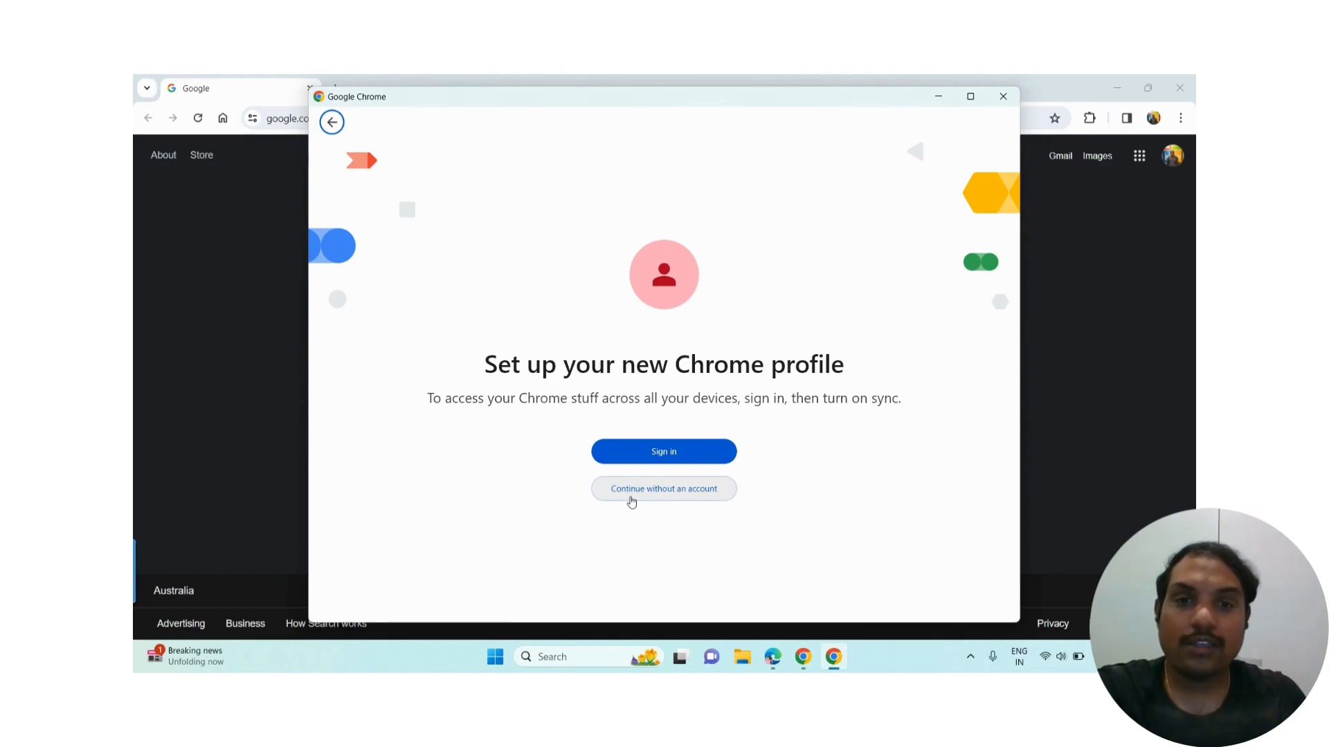
left_click(672, 496)
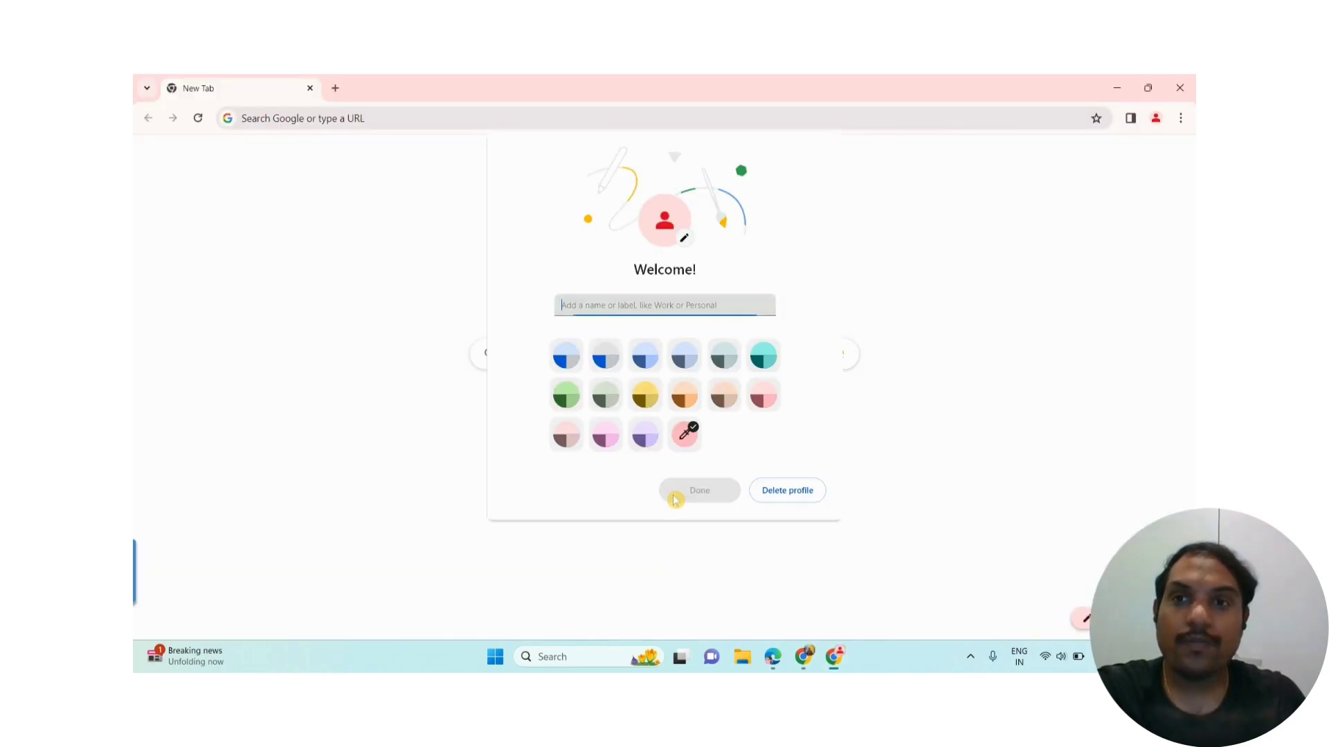
left_click(655, 439)
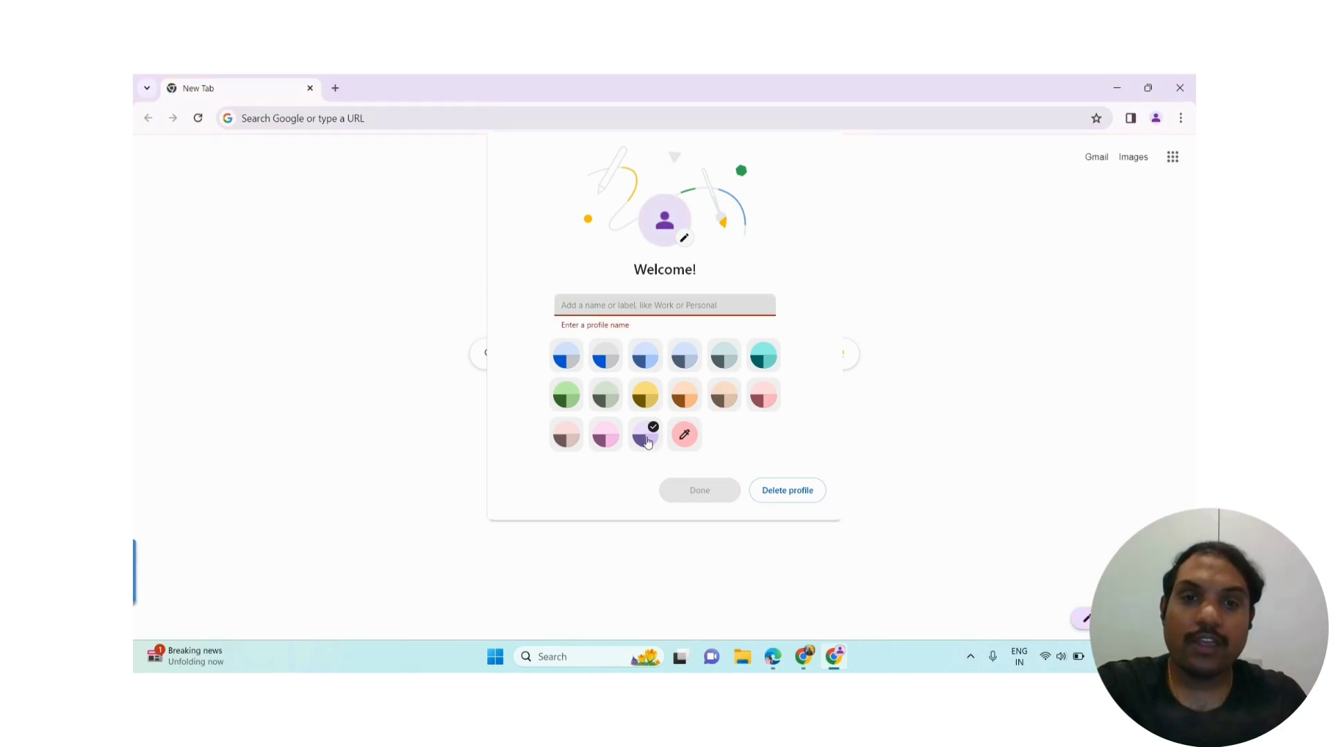
left_click(655, 301)
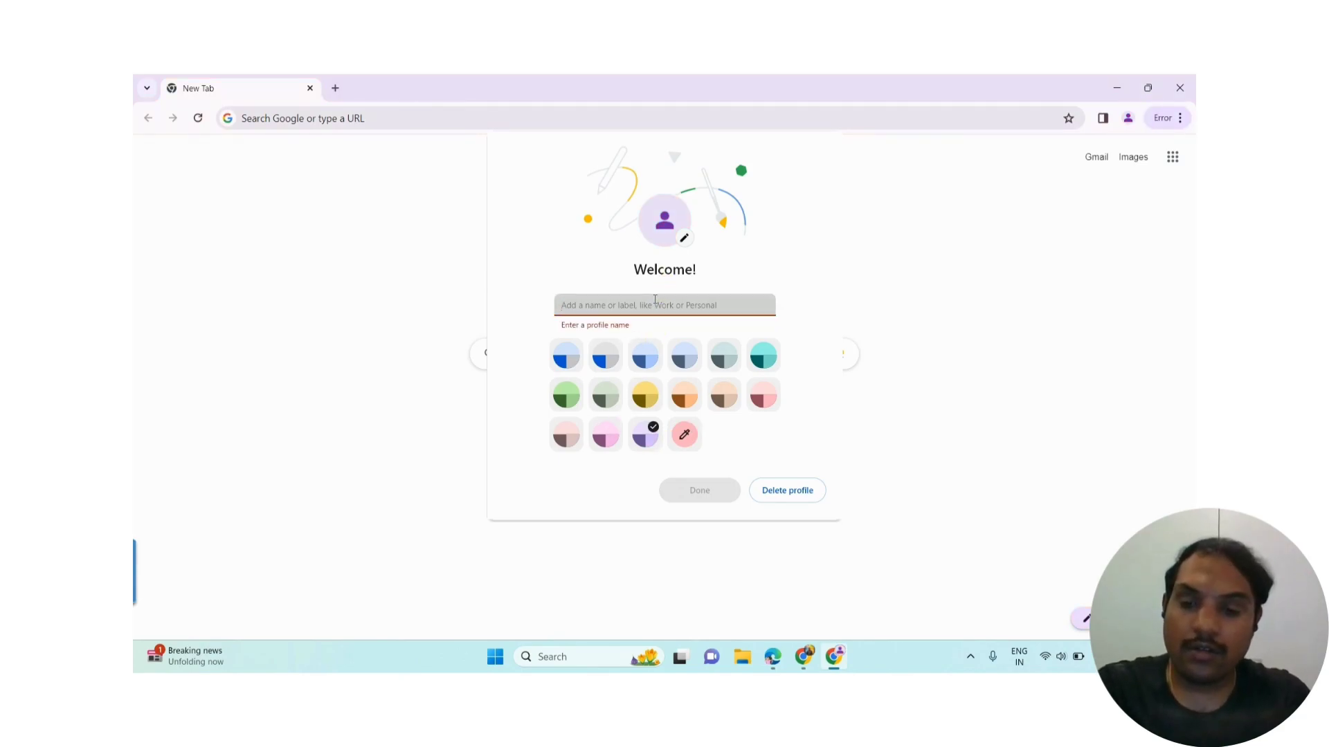
type("Dynamics CRM Trial 30 D")
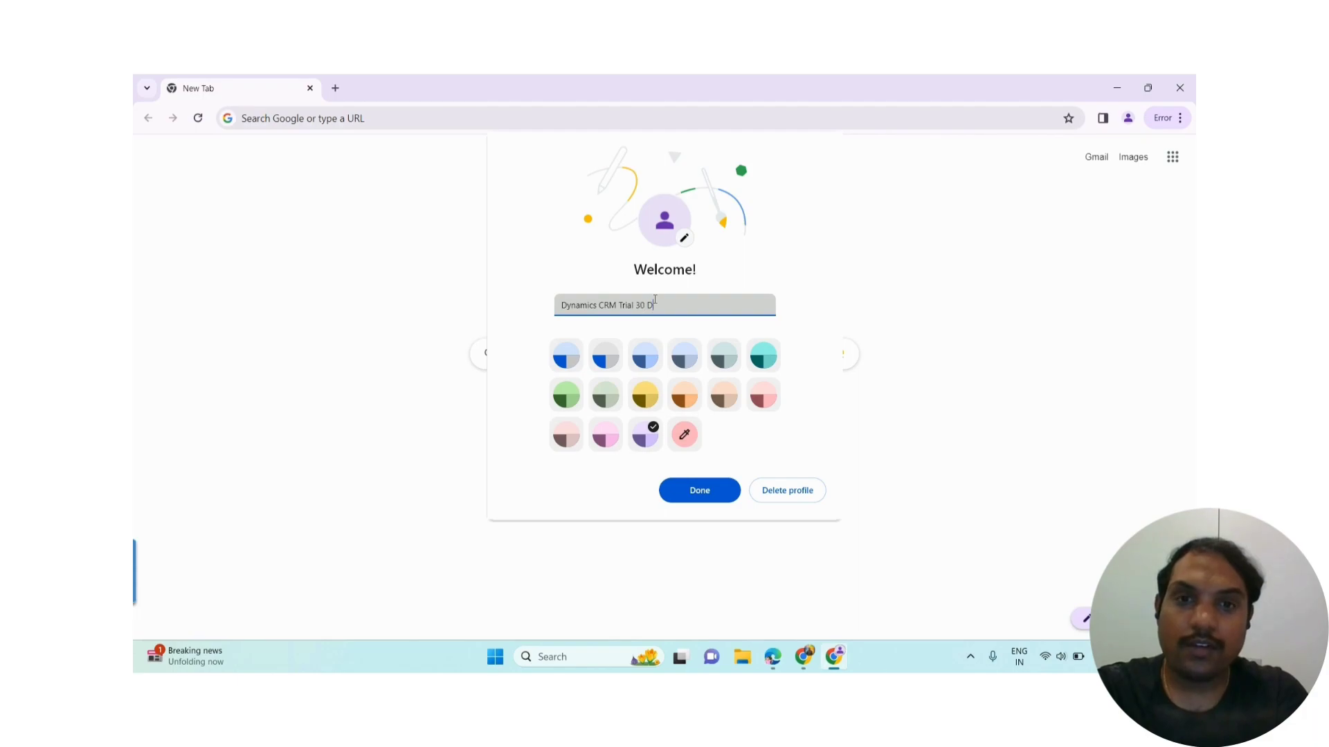
type("ays")
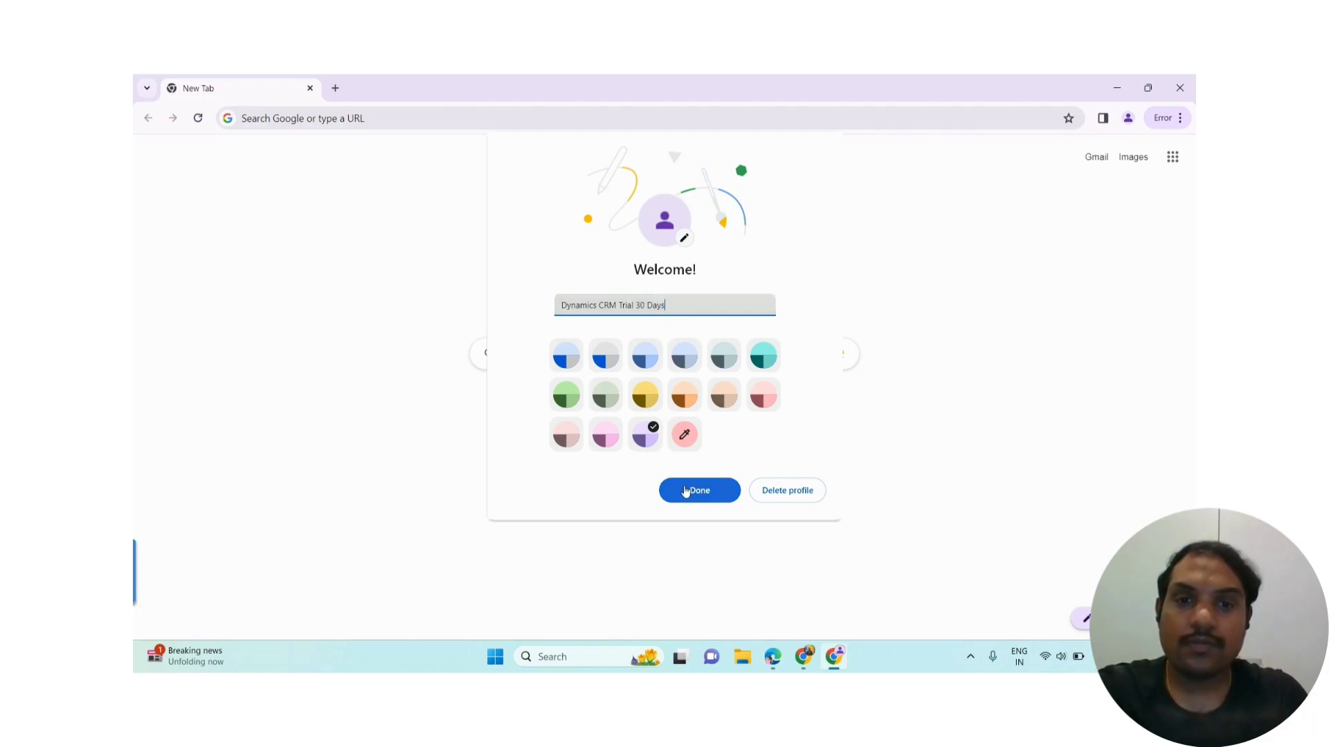
left_click(716, 500)
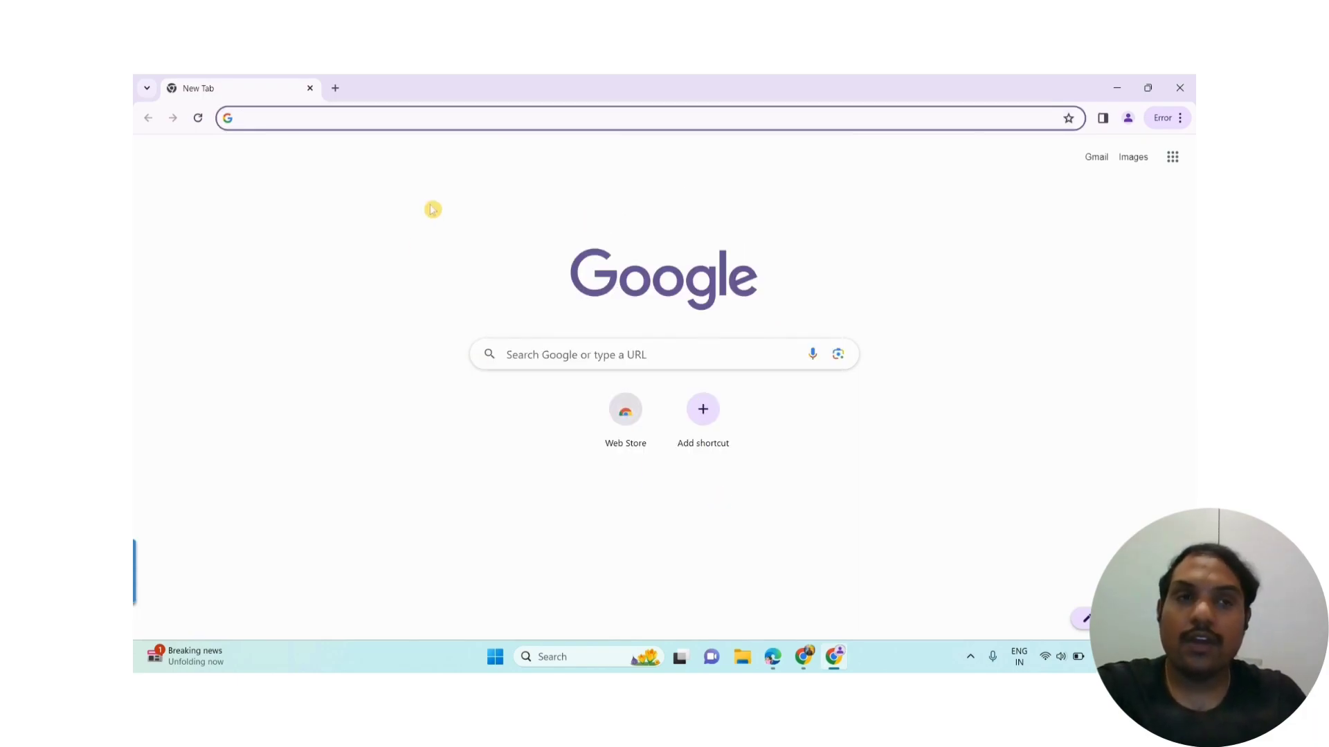
Check that the new profile is listed, then relaunch Chrome into the Dynamics CRM Trial profile
left_click(1128, 117)
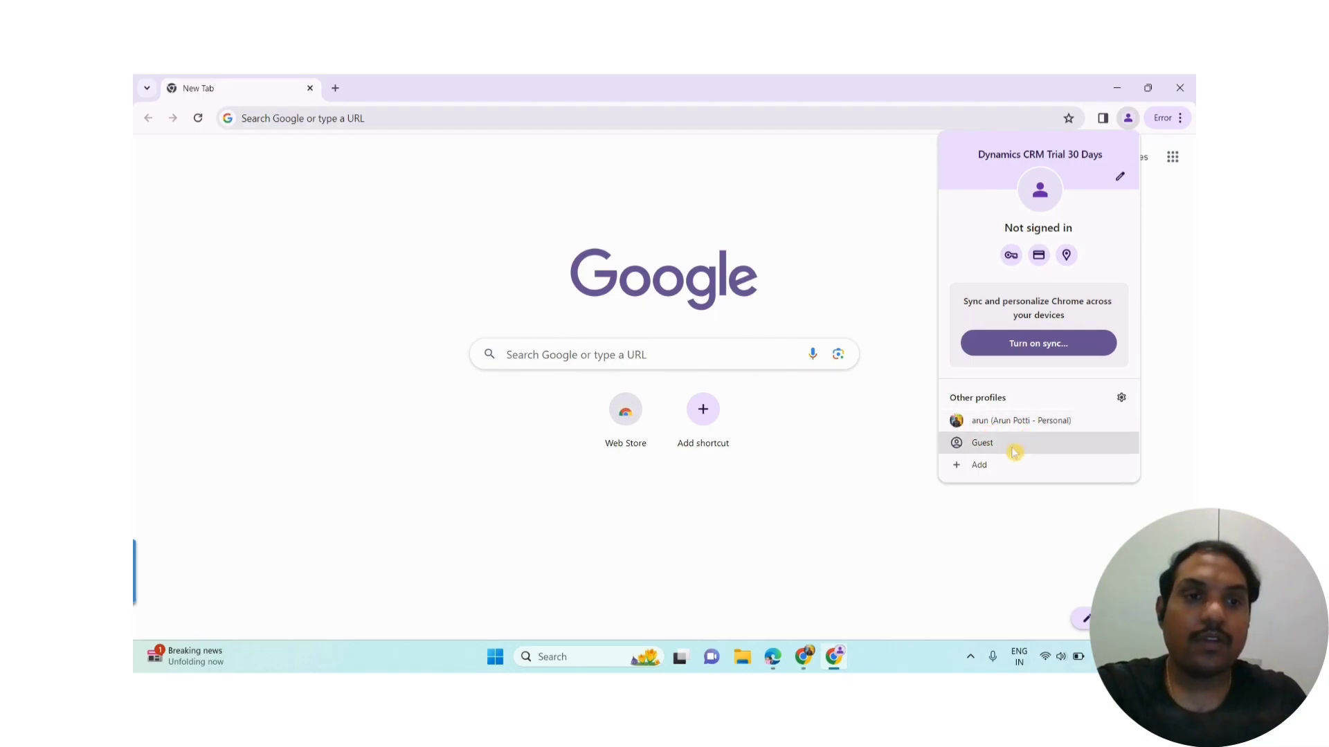
left_click(1179, 88)
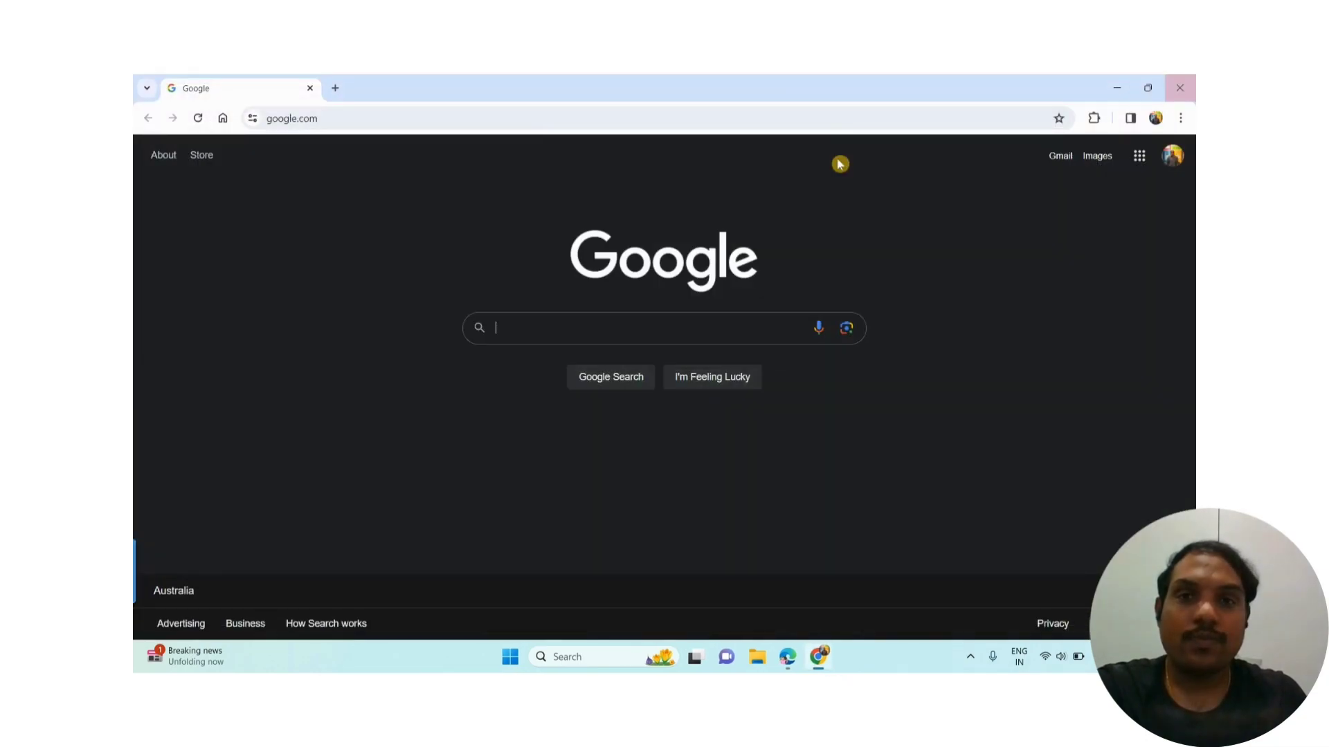
left_click(510, 656)
type("chrome")
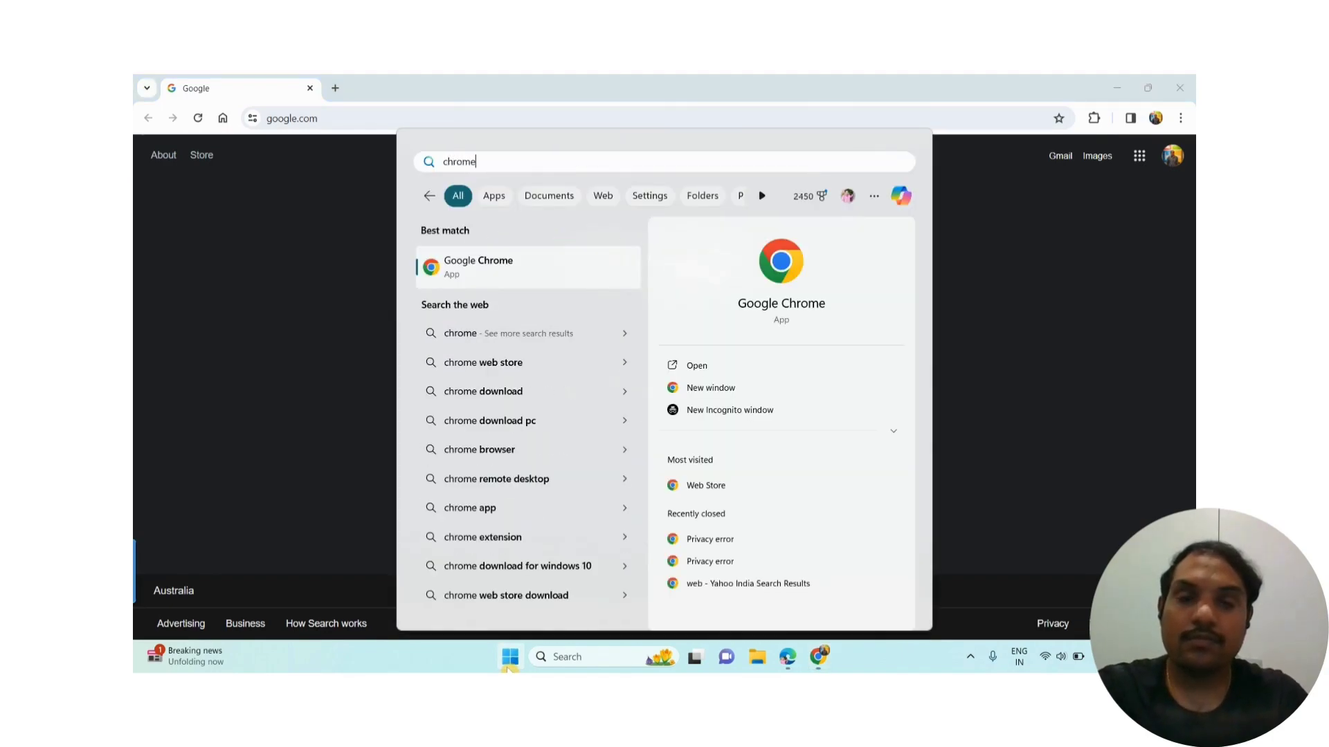
left_click(770, 370)
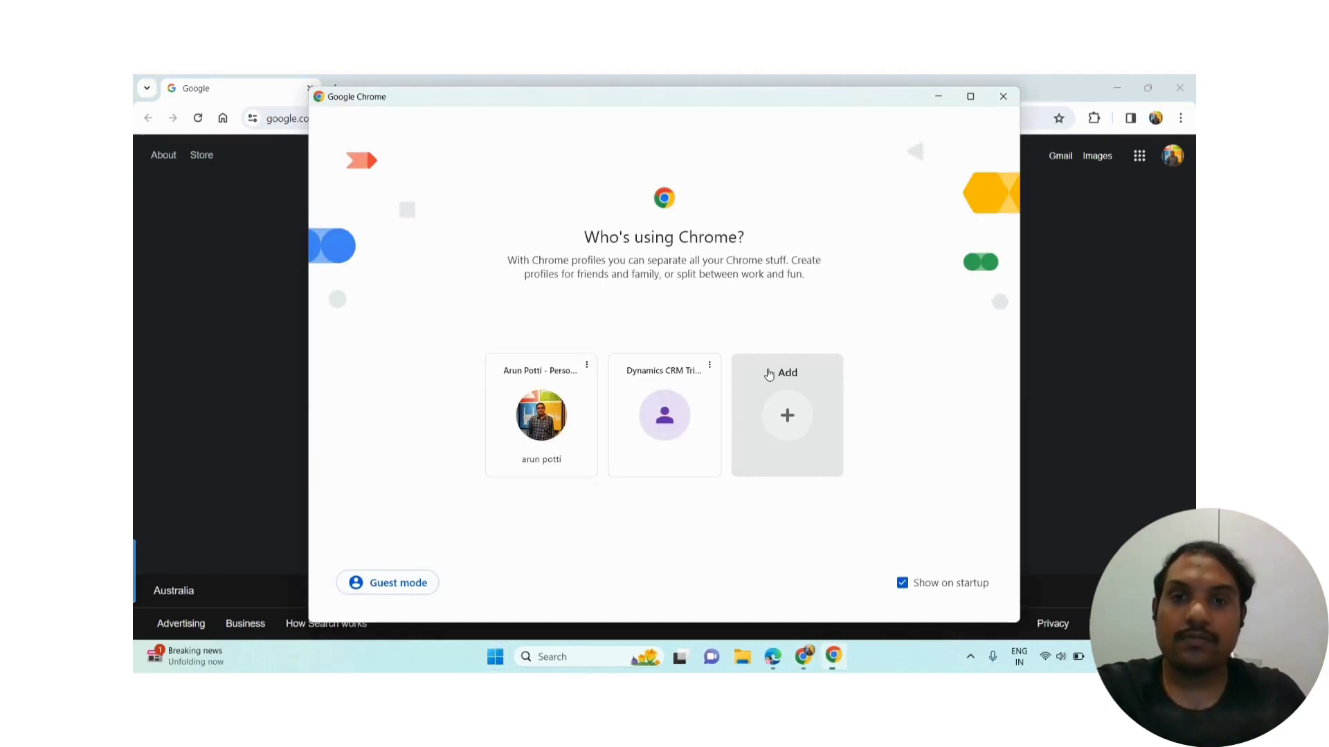
left_click(970, 98)
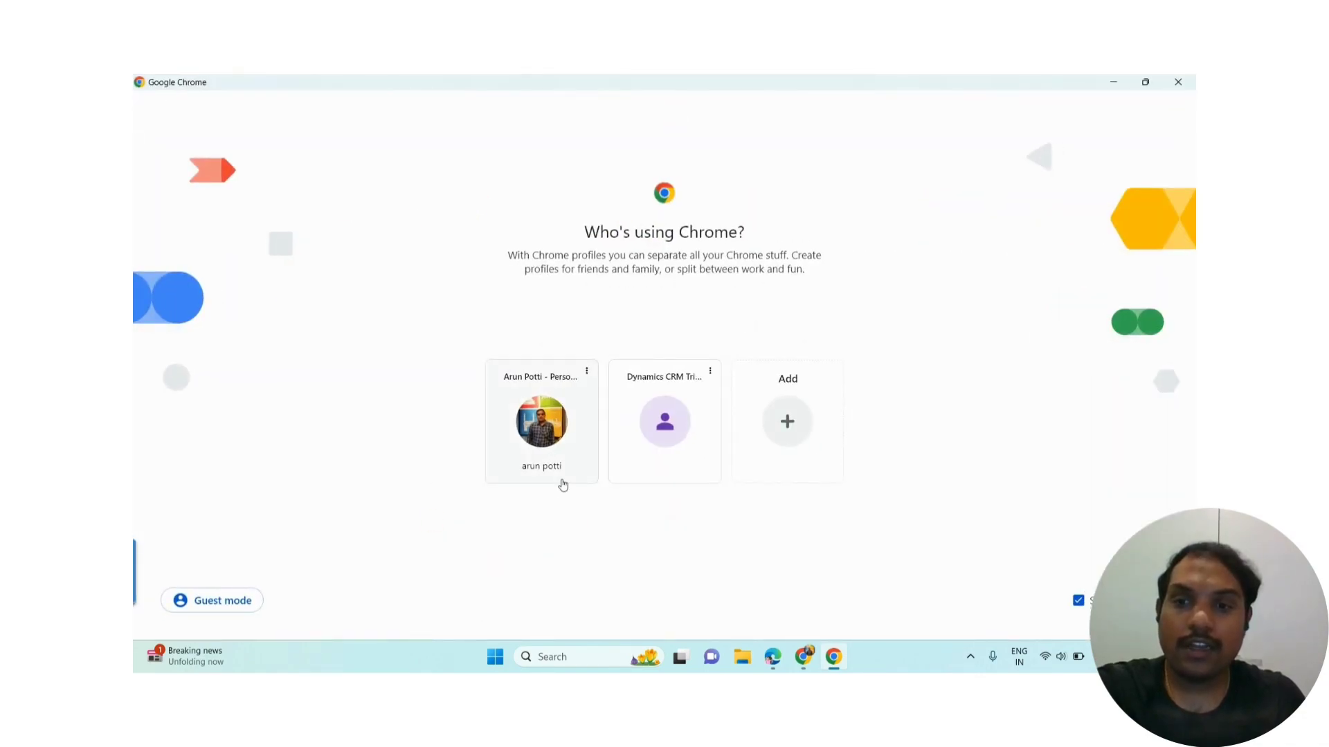
left_click(658, 497)
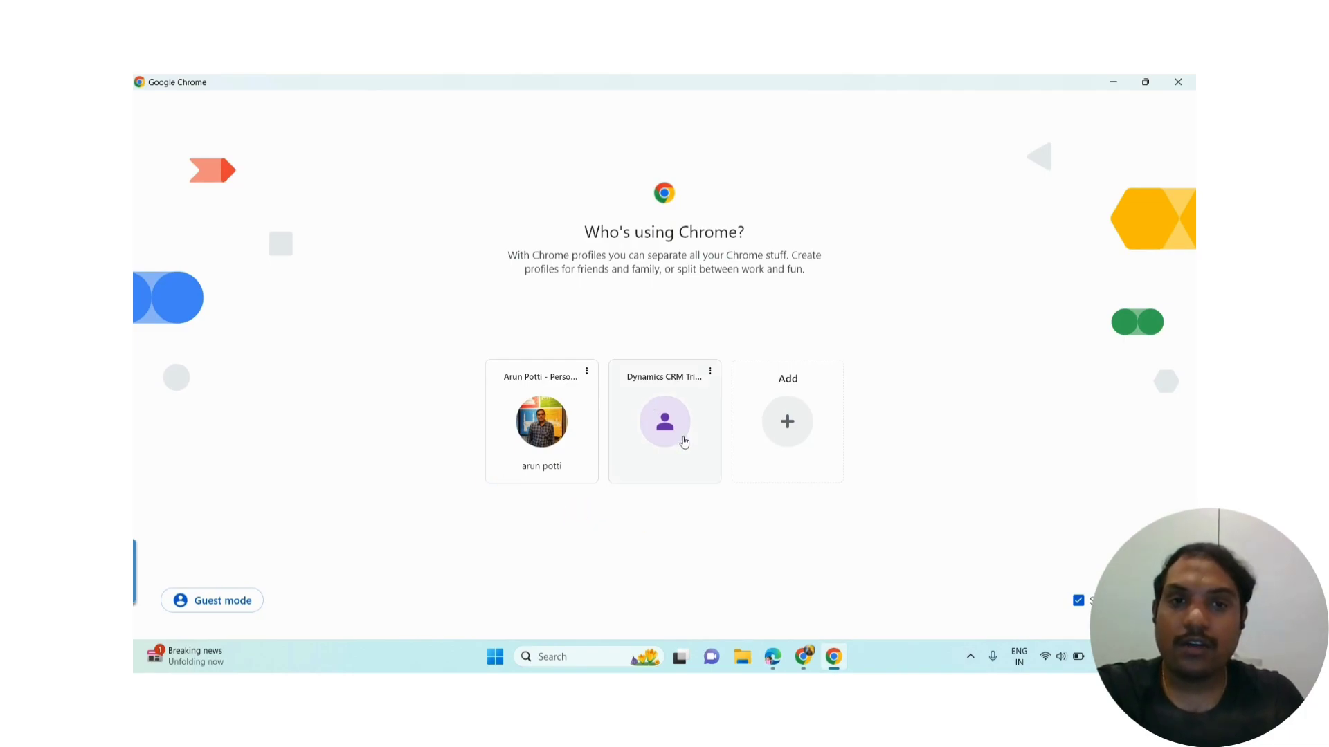
left_click(684, 443)
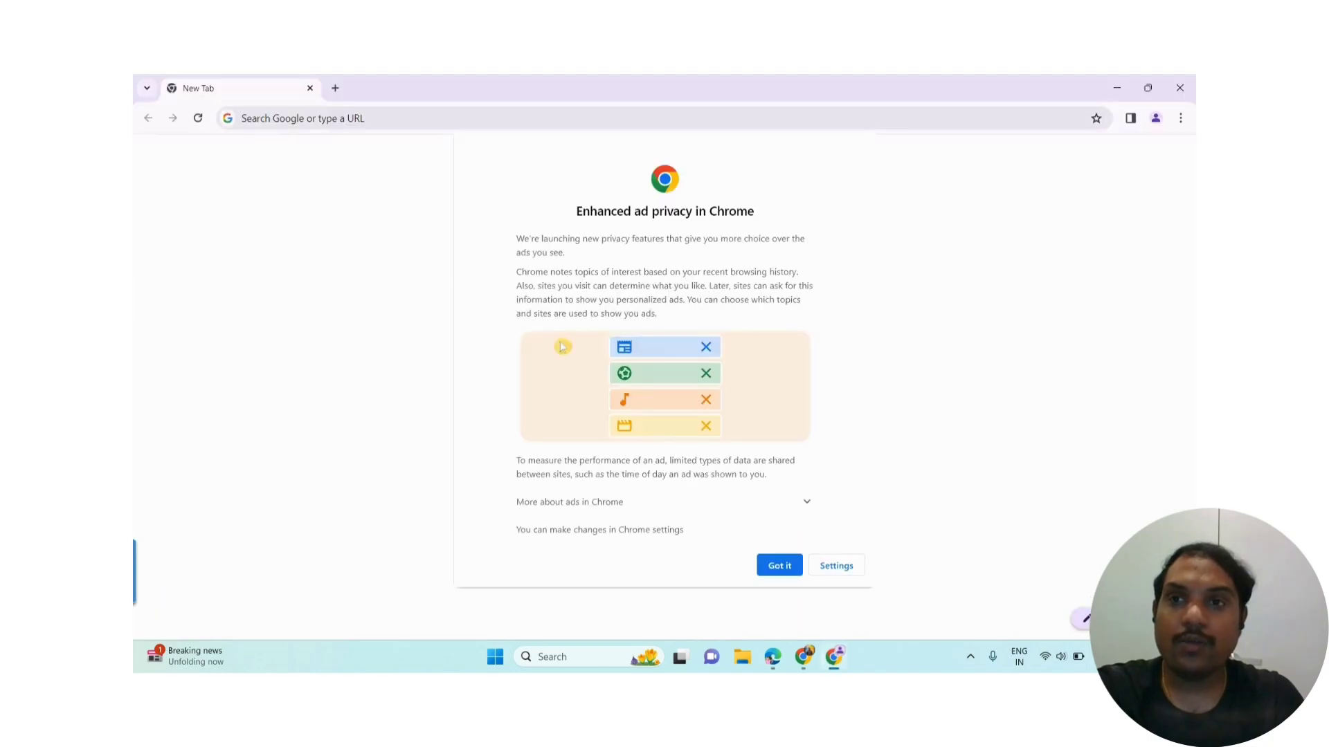
Accept the Enhanced ad privacy notice with 'Got it' and close Chrome using Alt+F4
left_click(780, 565)
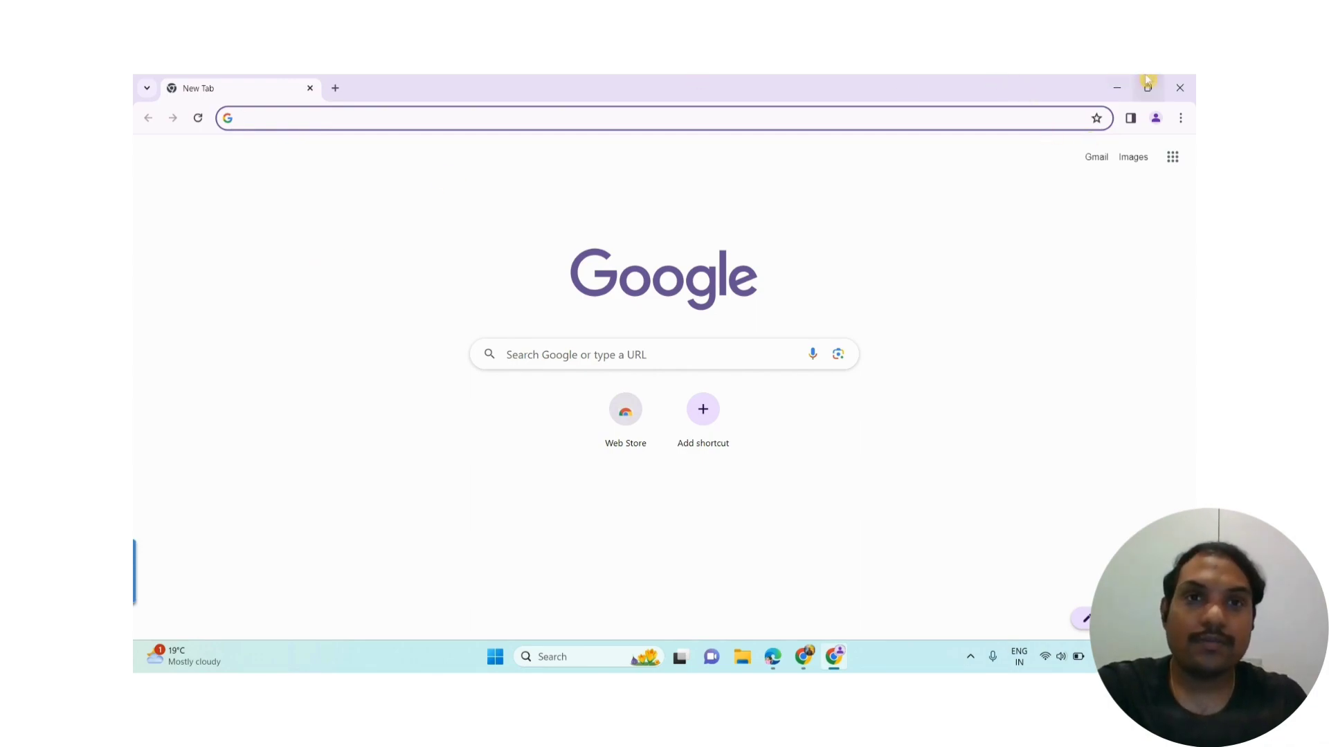
key("alt+F4")
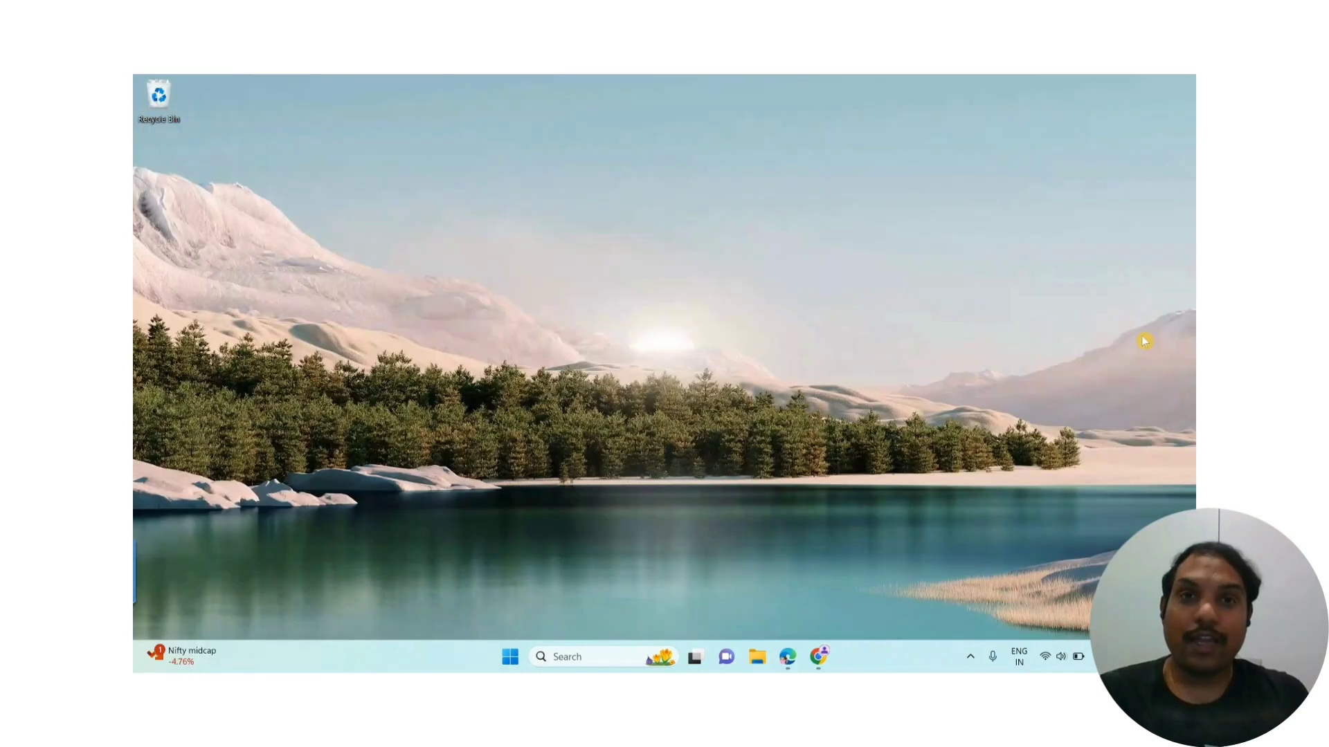